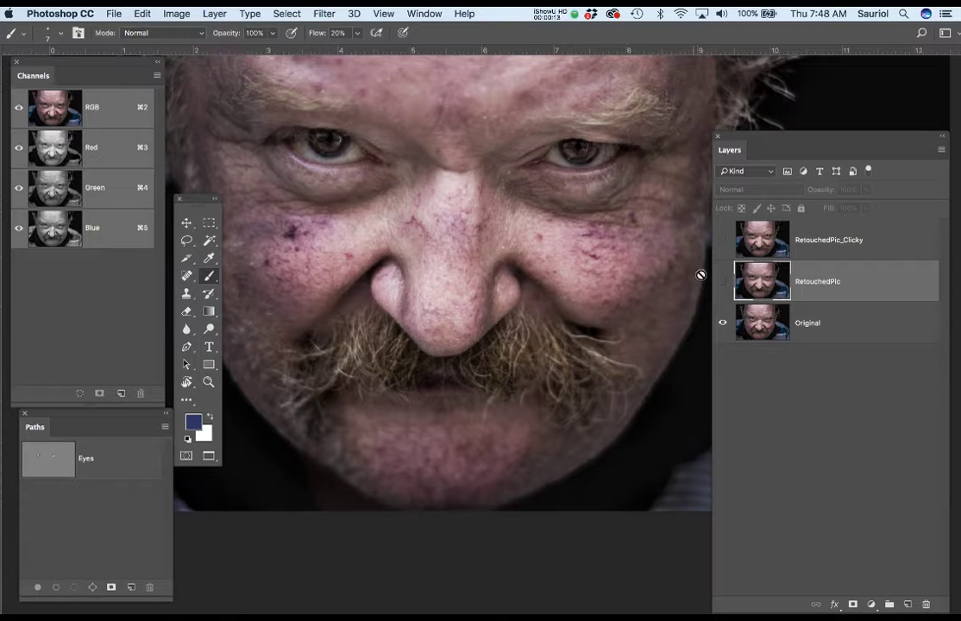
# Show the RetouchedPic layer and move the layer list away from the eye area of the portrait.
pyautogui.click(722, 285)
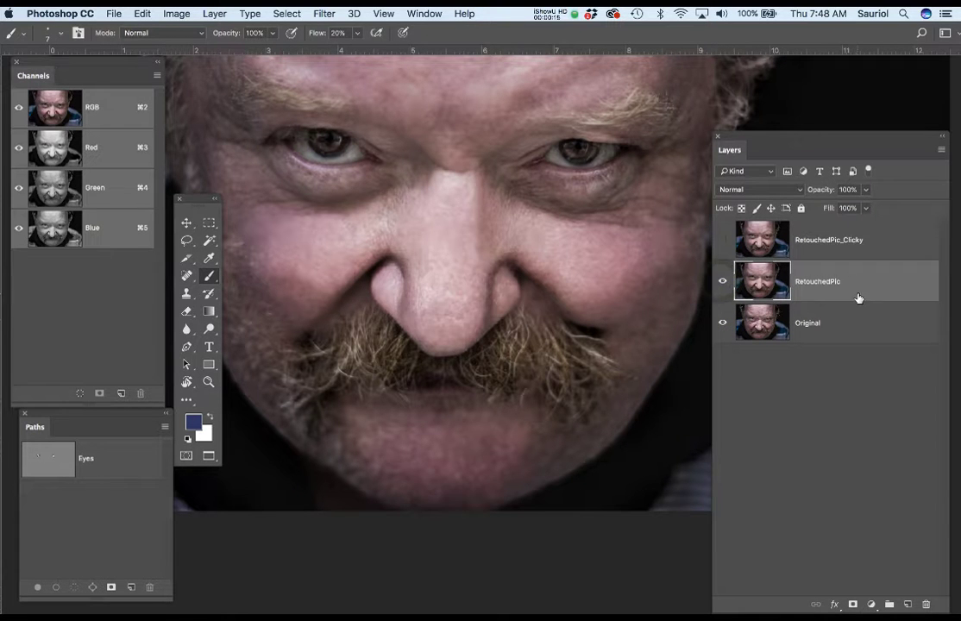
pyautogui.scroll(2, 477, 135)
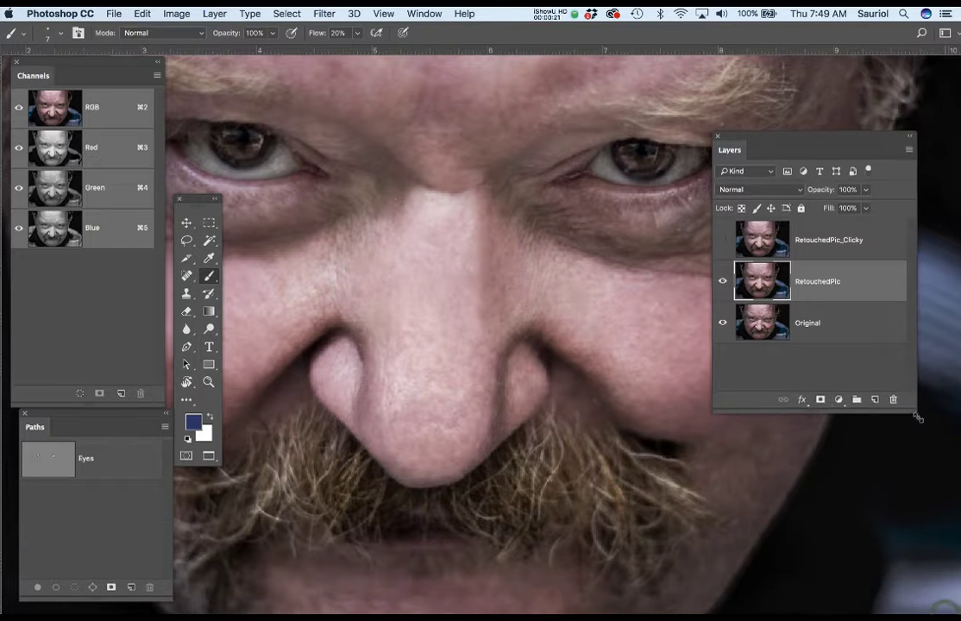
pyautogui.moveTo(811, 141); pyautogui.dragTo(863, 327)
pyautogui.moveTo(657, 222); pyautogui.dragTo(760, 202)
pyautogui.moveTo(578, 198); pyautogui.dragTo(581, 206)
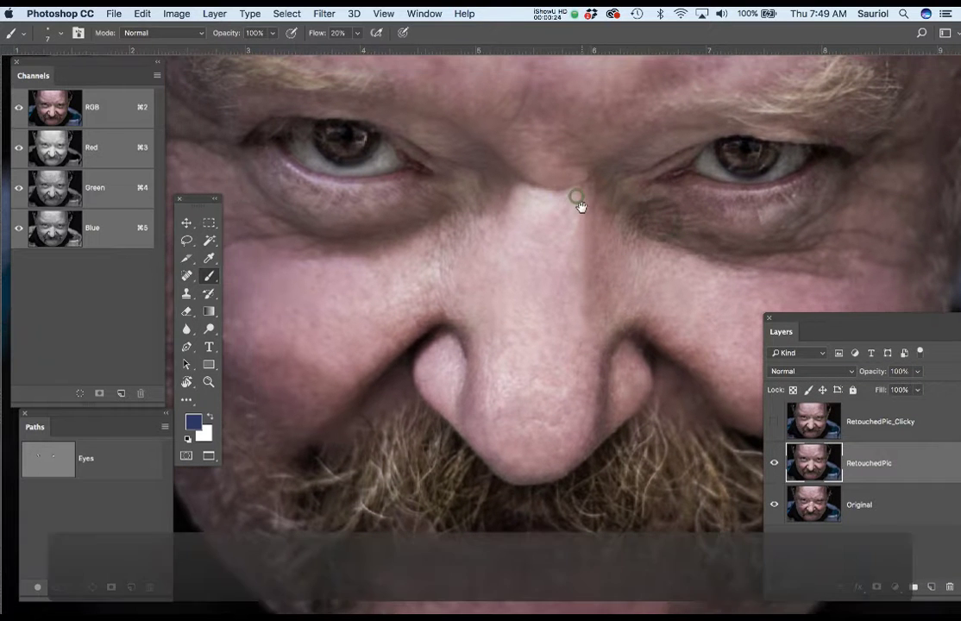
# Activate the Eyes path and examine its outlines around both irises.
pyautogui.click(52, 461)
pyautogui.scroll(4, 336, 156)
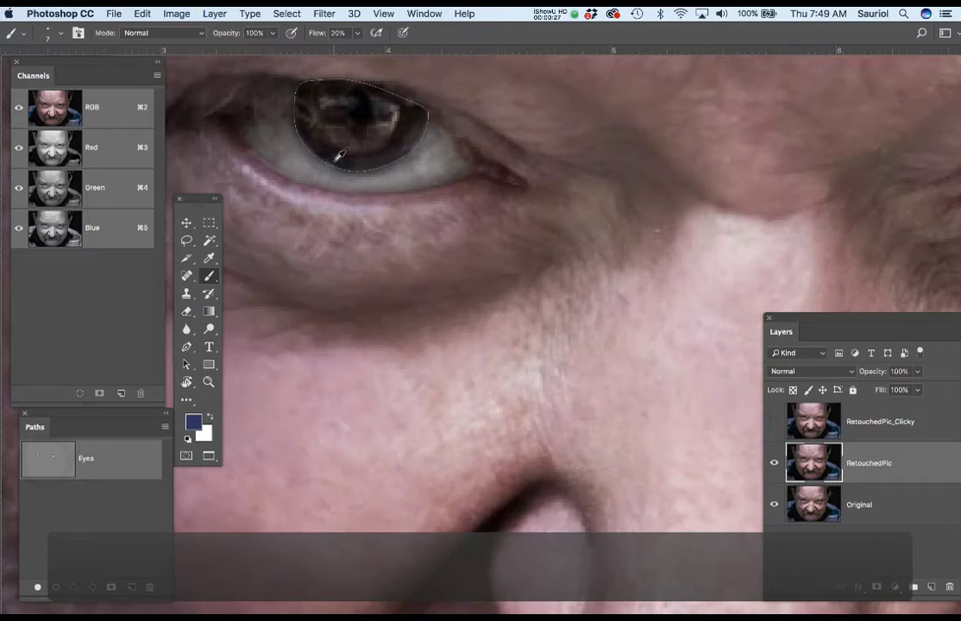
pyautogui.moveTo(697, 221); pyautogui.dragTo(493, 265)
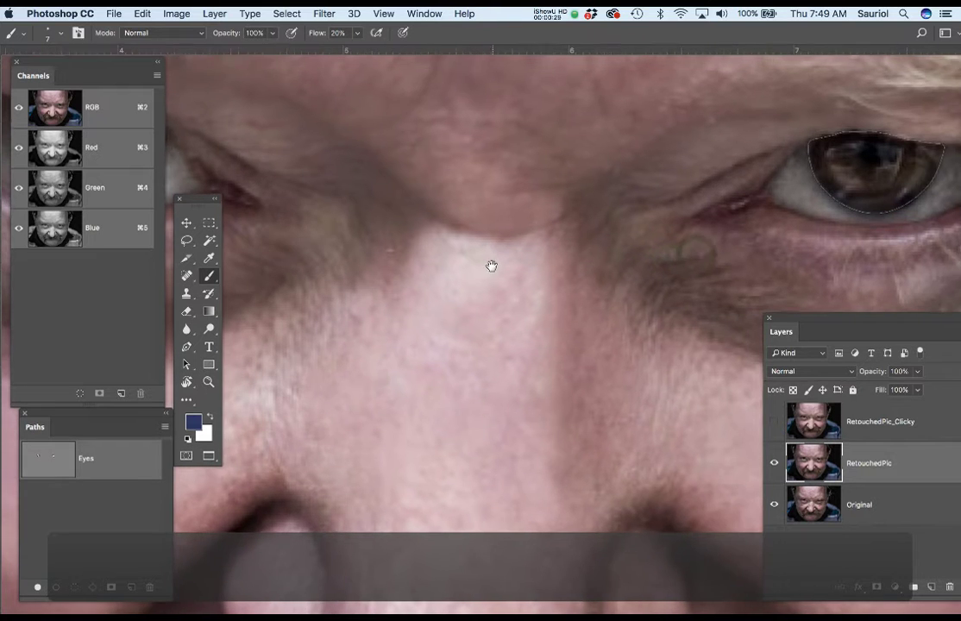
pyautogui.moveTo(804, 238); pyautogui.dragTo(811, 225)
pyautogui.moveTo(597, 216); pyautogui.dragTo(685, 238)
pyautogui.moveTo(470, 183); pyautogui.dragTo(568, 218)
pyautogui.scroll(1, 432, 155)
pyautogui.scroll(3, 434, 152)
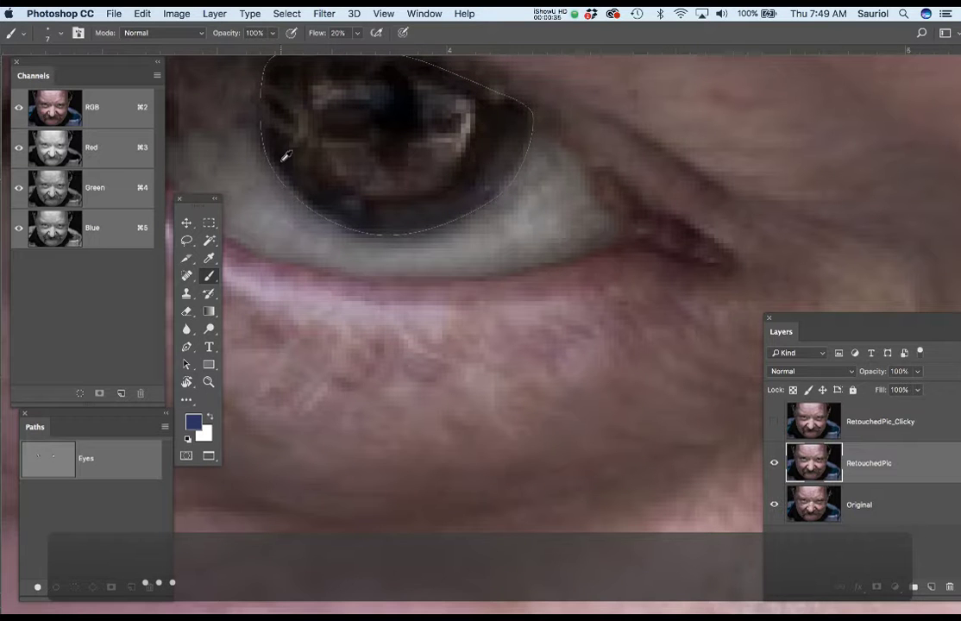
pyautogui.scroll(-3, 497, 188)
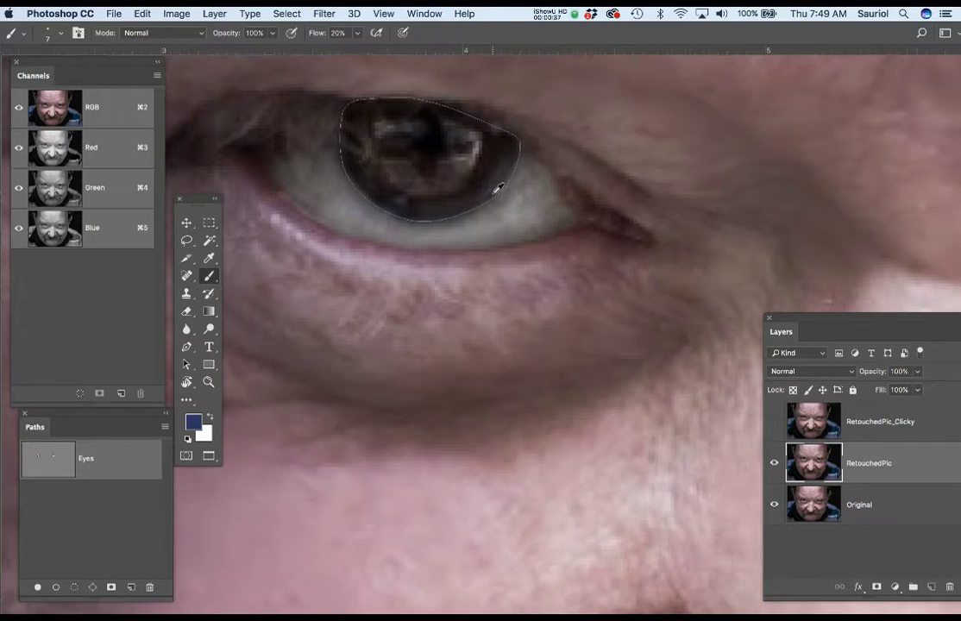
pyautogui.scroll(-3, 498, 188)
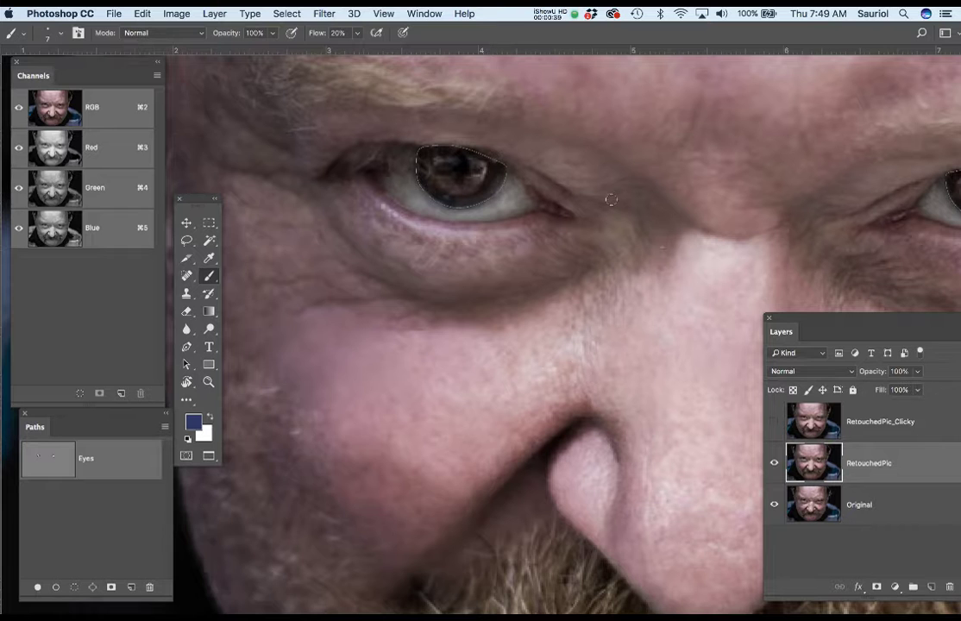
pyautogui.hscroll(5, 604, 199)
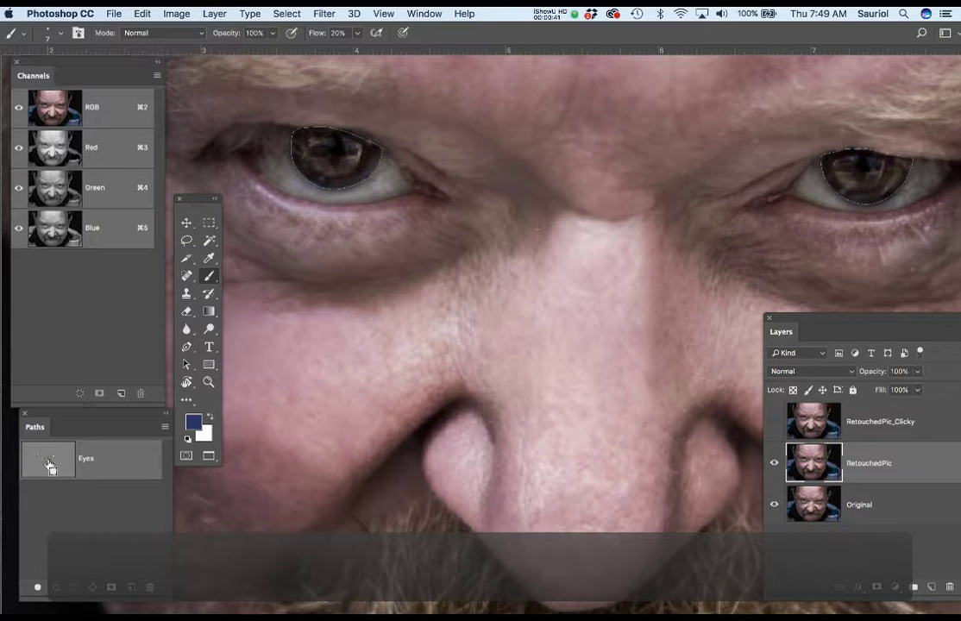
# Load the Eyes path as a selection and feather it with a radius of 1 pixel.
pyautogui.keyDown('super'); pyautogui.click(49, 466); pyautogui.keyUp('super')
pyautogui.click(280, 14)
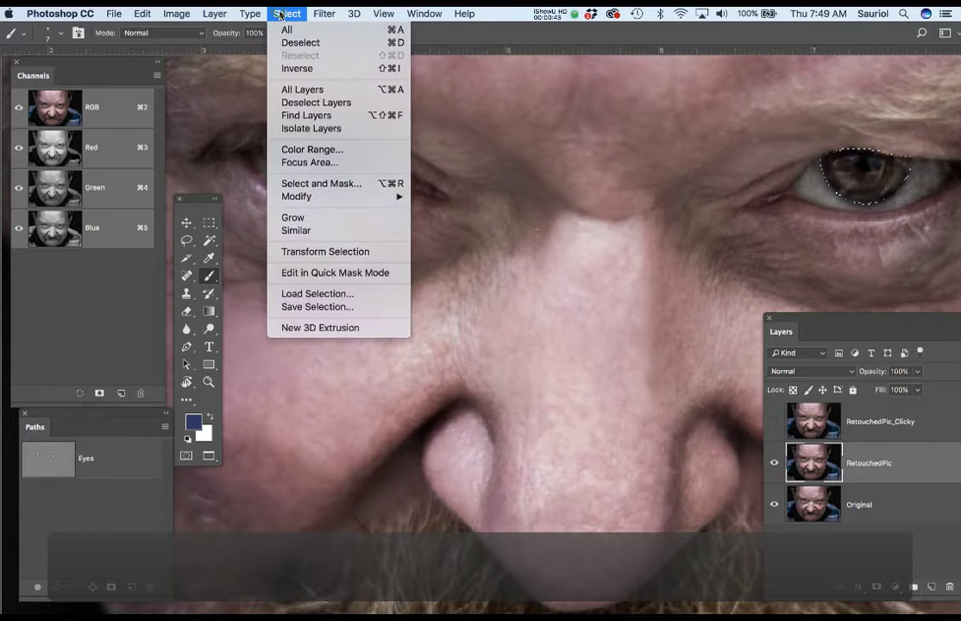
pyautogui.moveTo(393, 197)
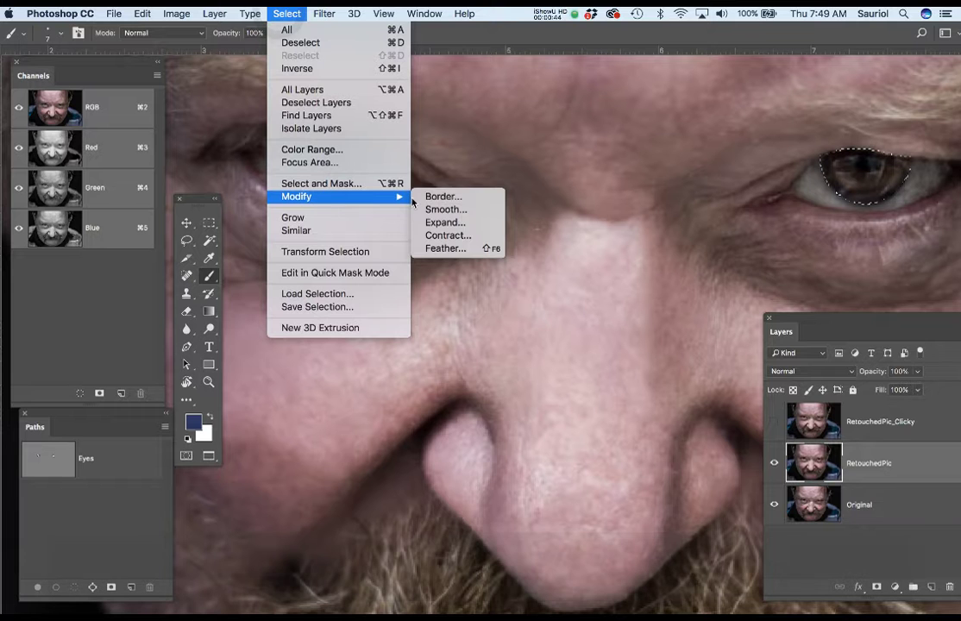
pyautogui.click(442, 248)
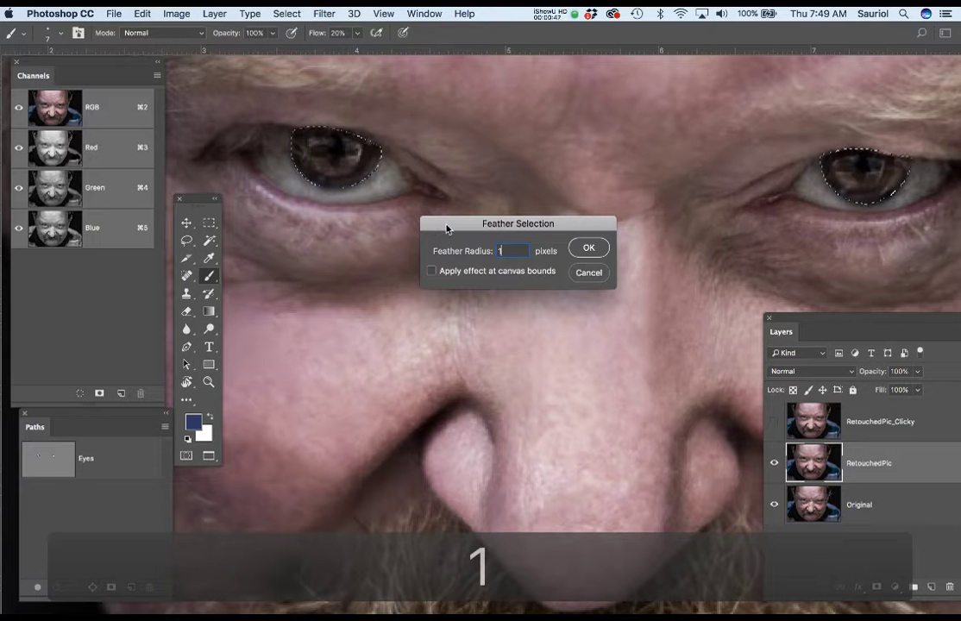
pyautogui.write('1')
pyautogui.click(589, 248)
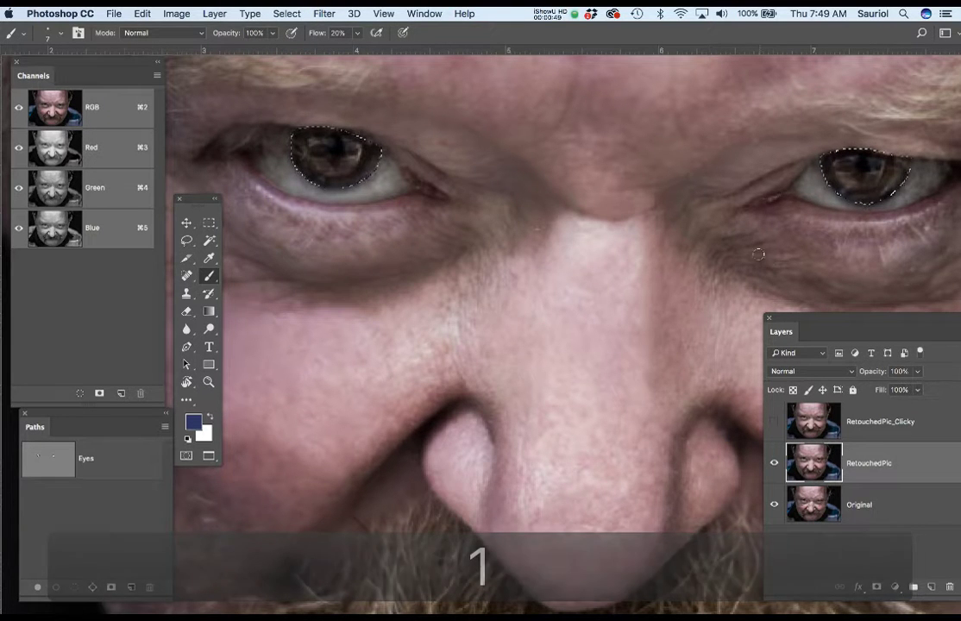
# Copy the selected irises from the RetouchedPic layer onto a new layer and name it Eyes.
pyautogui.moveTo(779, 268); pyautogui.dragTo(736, 227)
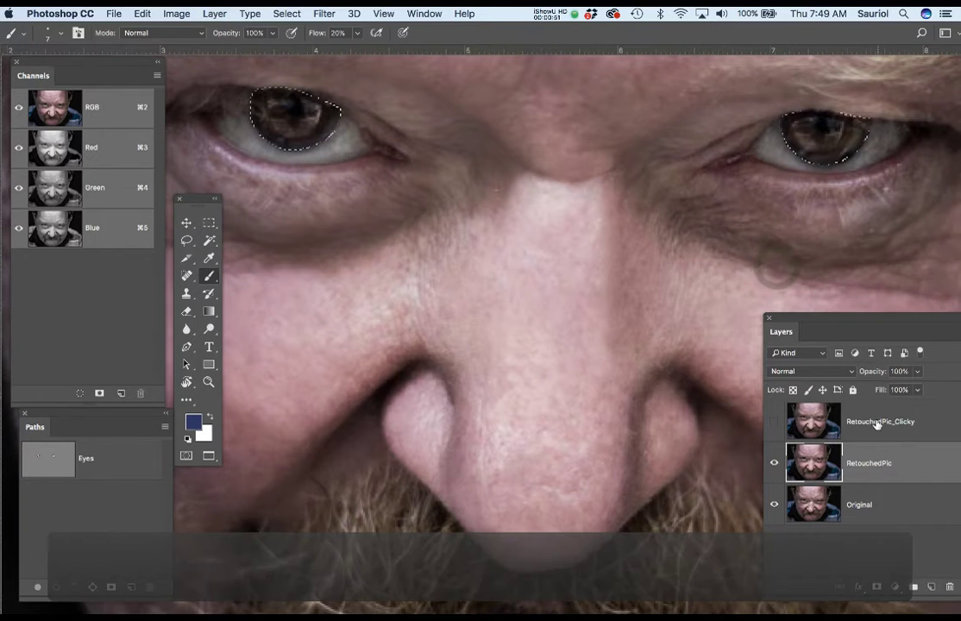
pyautogui.moveTo(851, 324); pyautogui.dragTo(781, 288)
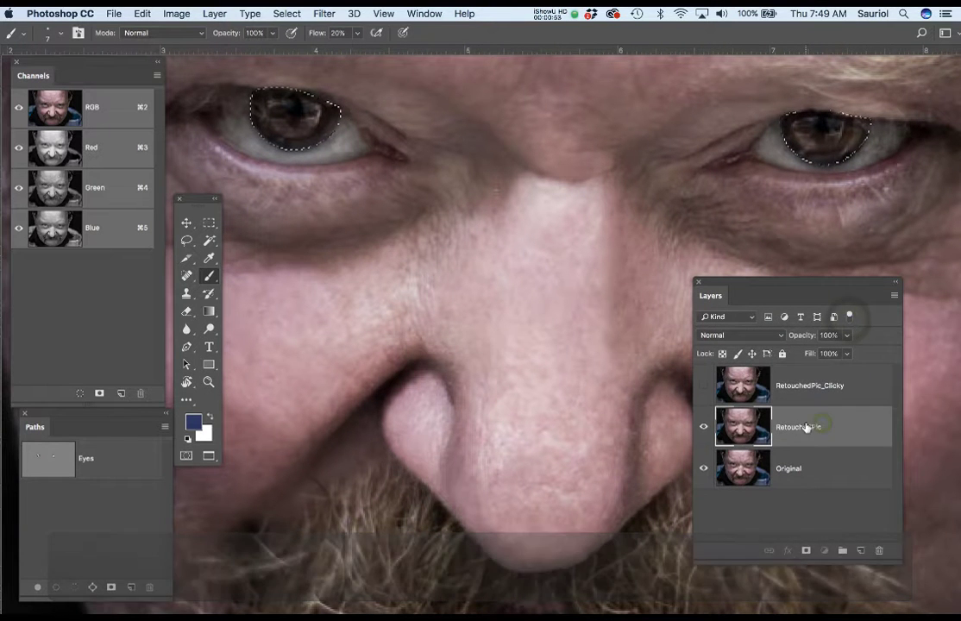
pyautogui.press('super+j')
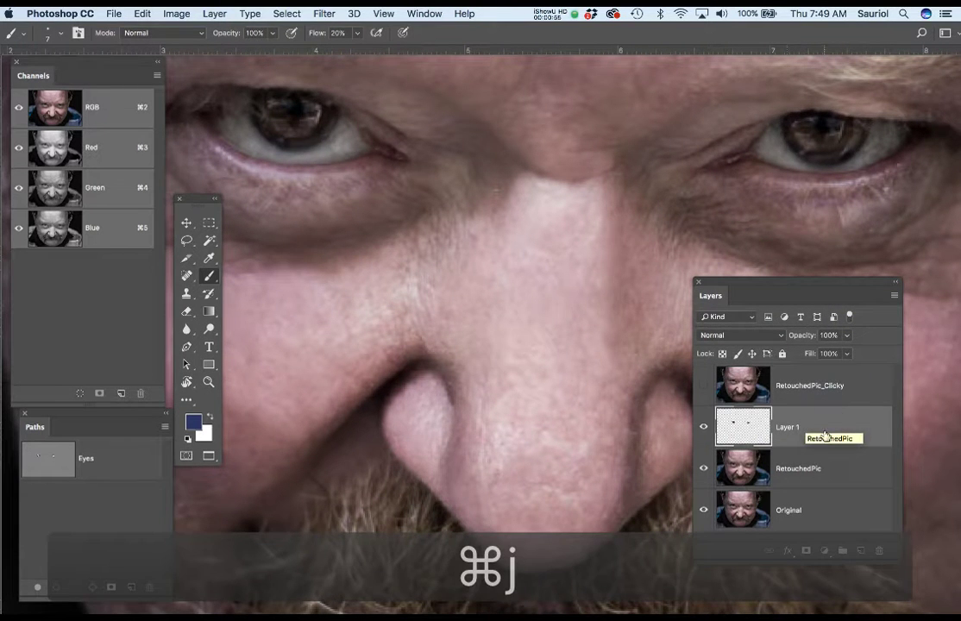
pyautogui.doubleClick(788, 427)
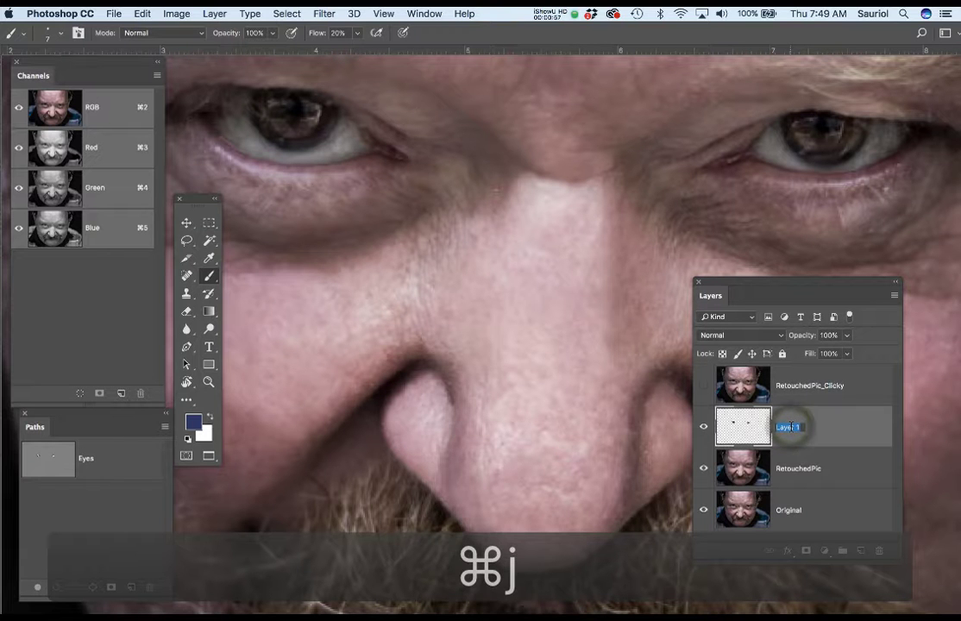
pyautogui.write('Eyes')
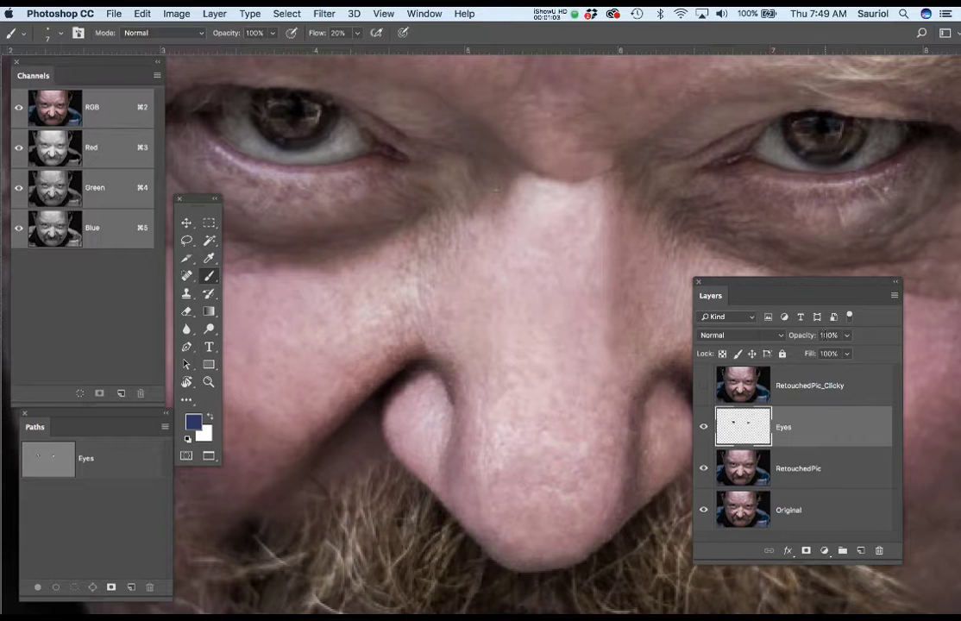
# Hide the RetouchedPic and Original layers and add a layer filled with white directly beneath the Eyes layer.
pyautogui.click(704, 468)
pyautogui.click(703, 510)
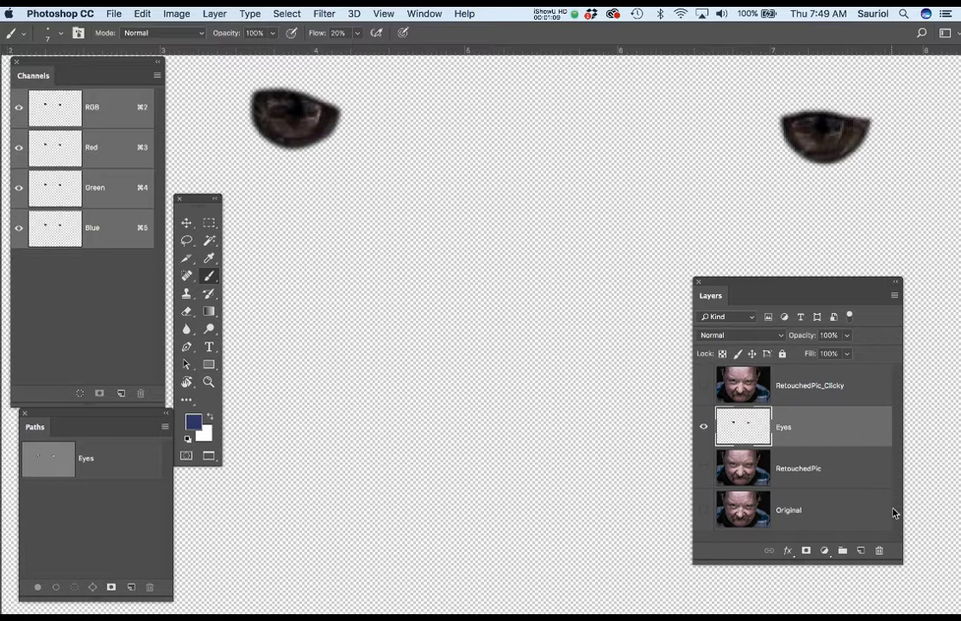
pyautogui.click(846, 463)
pyautogui.click(860, 550)
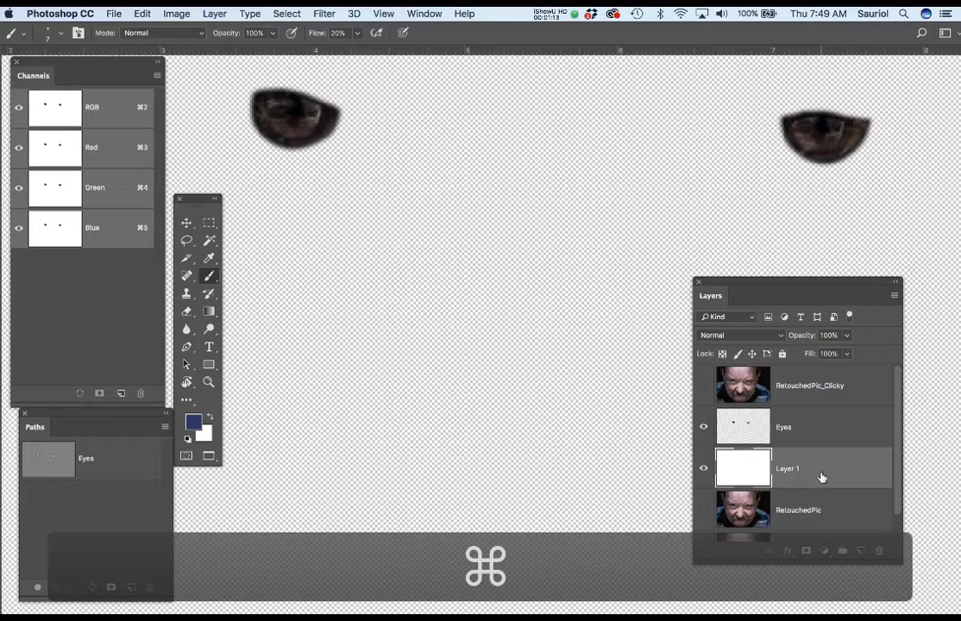
pyautogui.press('super+BackSpace')
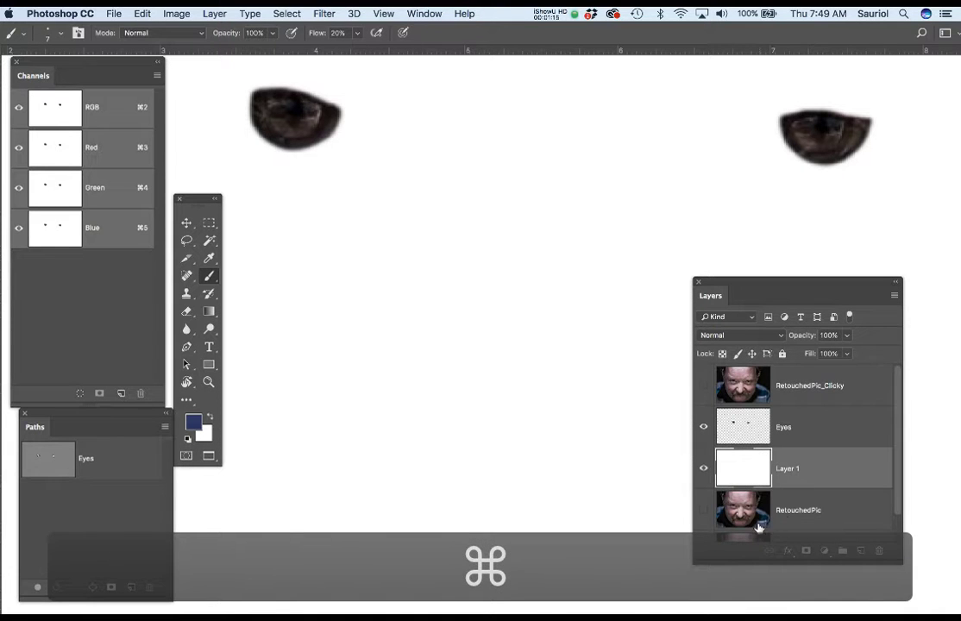
# Move the white layer below RetouchedPic and make the RetouchedPic layer visible again.
pyautogui.moveTo(808, 485)
pyautogui.mouseDown()
pyautogui.moveTo(779, 489)
pyautogui.moveTo(806, 504)
pyautogui.moveTo(781, 509)
pyautogui.mouseUp()
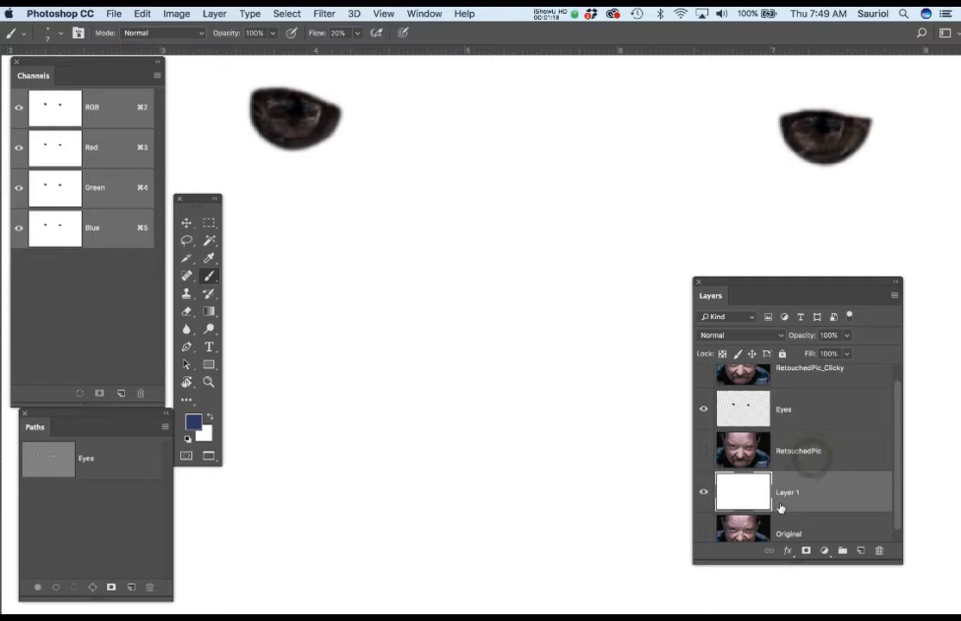
pyautogui.click(703, 451)
pyautogui.click(703, 453)
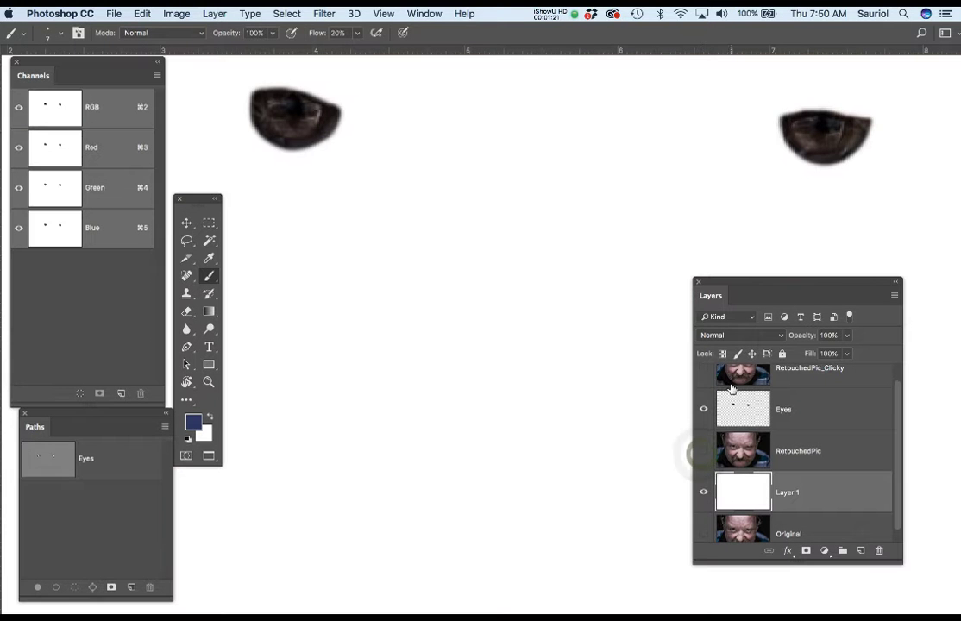
pyautogui.click(703, 452)
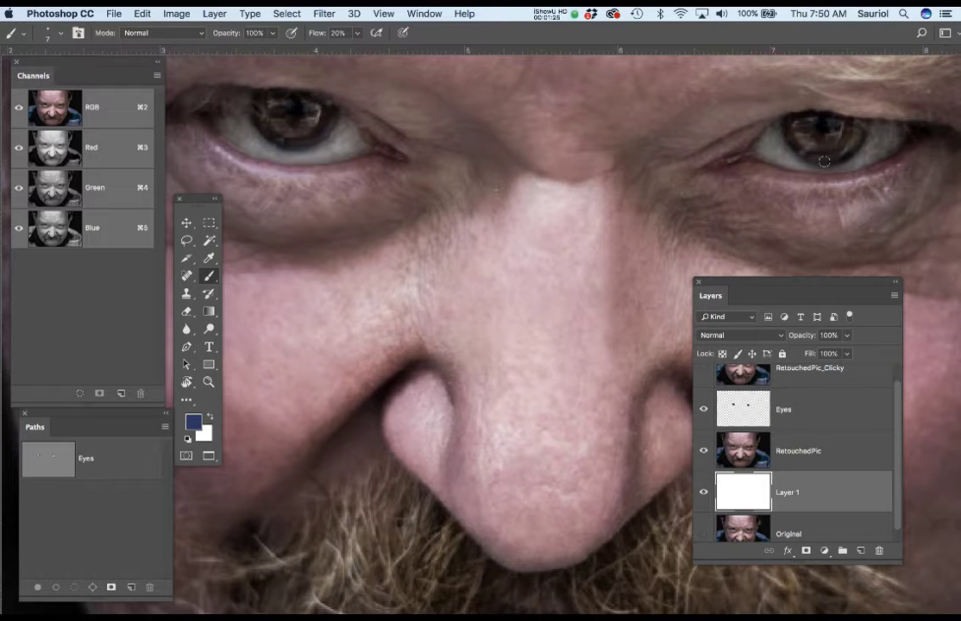
# Fully desaturate the irises on the Eyes layer with a Hue/Saturation adjustment.
pyautogui.scroll(2, 843, 141)
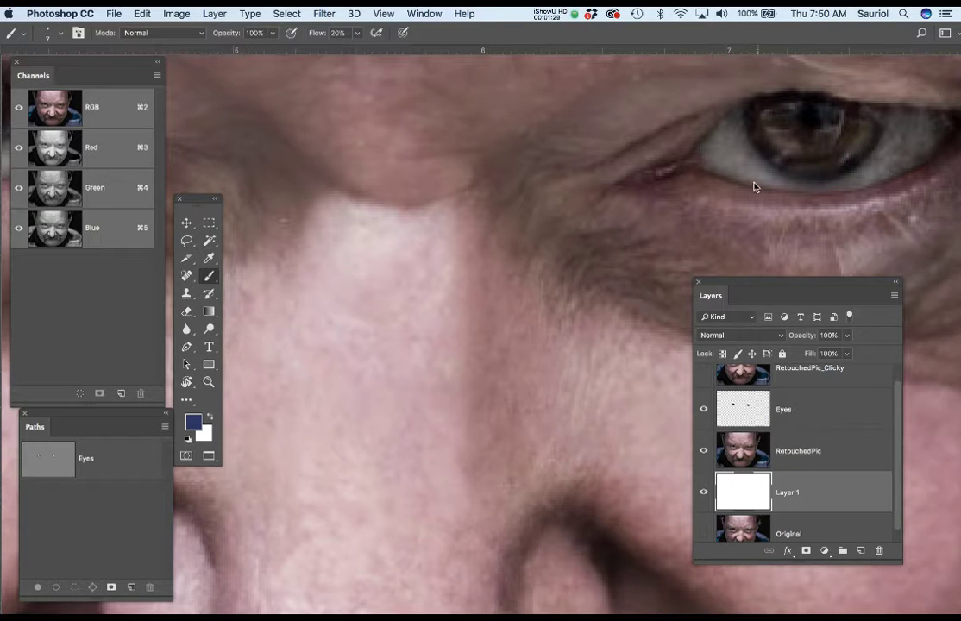
pyautogui.moveTo(778, 178); pyautogui.dragTo(657, 182)
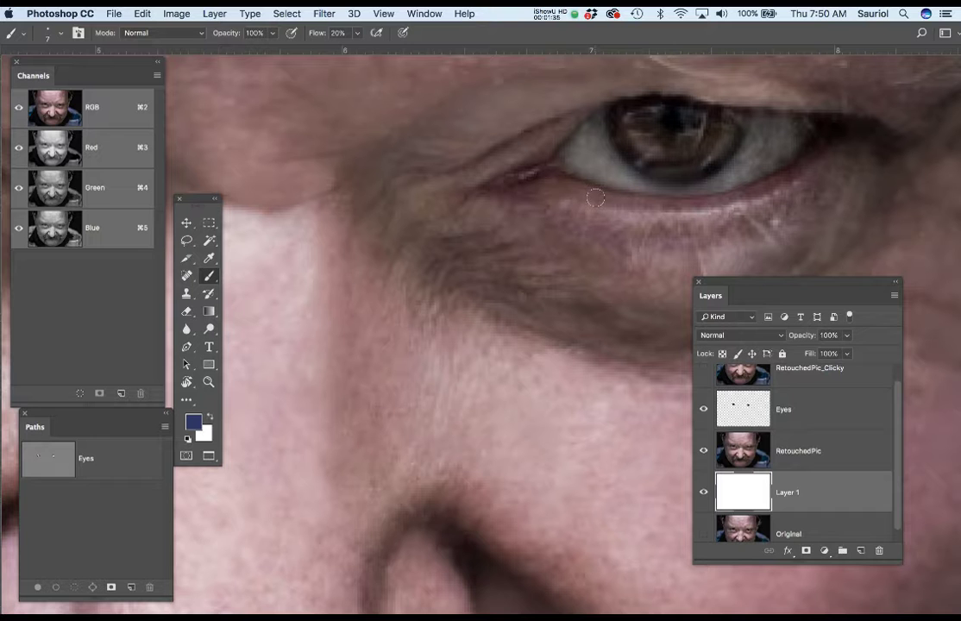
pyautogui.click(786, 409)
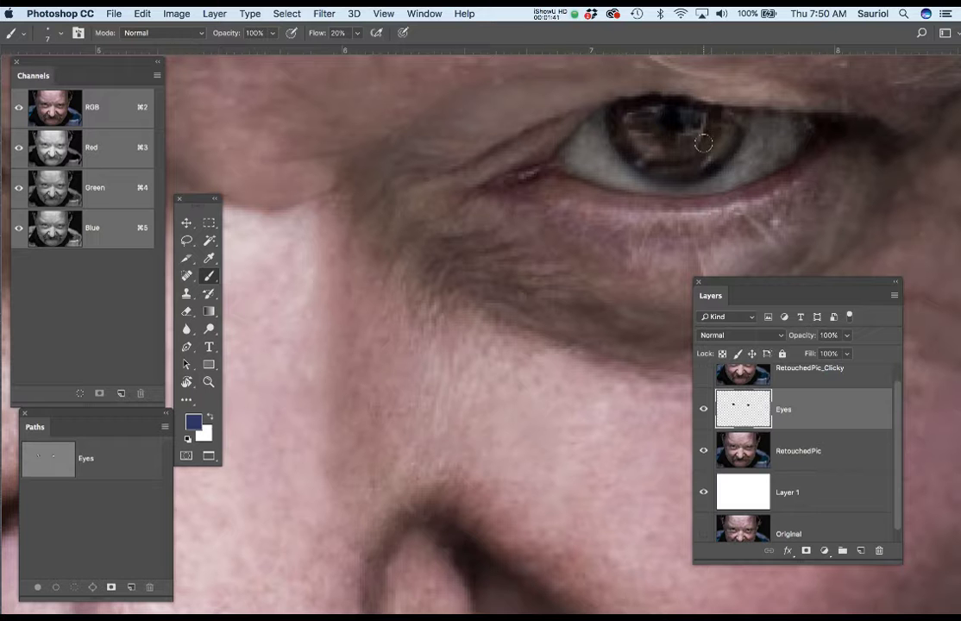
pyautogui.click(171, 11)
pyautogui.click(165, 12)
pyautogui.click(142, 13)
pyautogui.moveTo(215, 51)
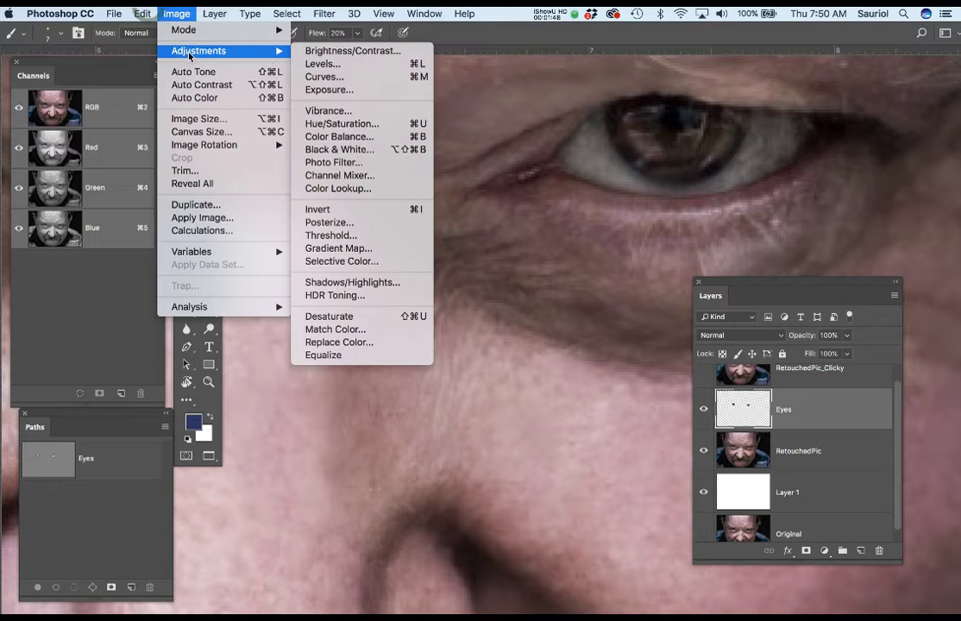
pyautogui.click(342, 126)
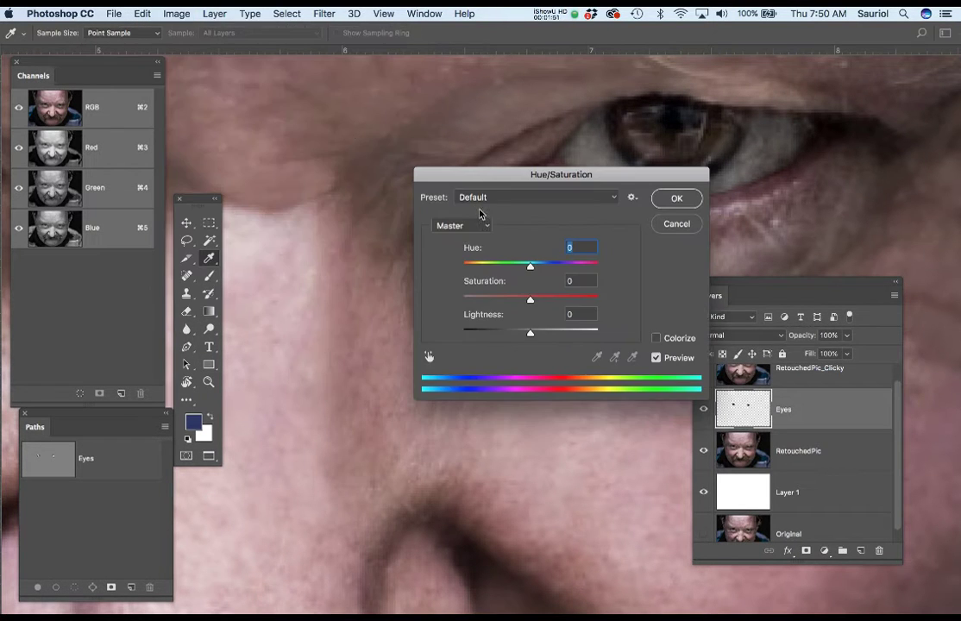
pyautogui.moveTo(530, 301); pyautogui.dragTo(458, 302)
pyautogui.click(676, 199)
pyautogui.press('b')
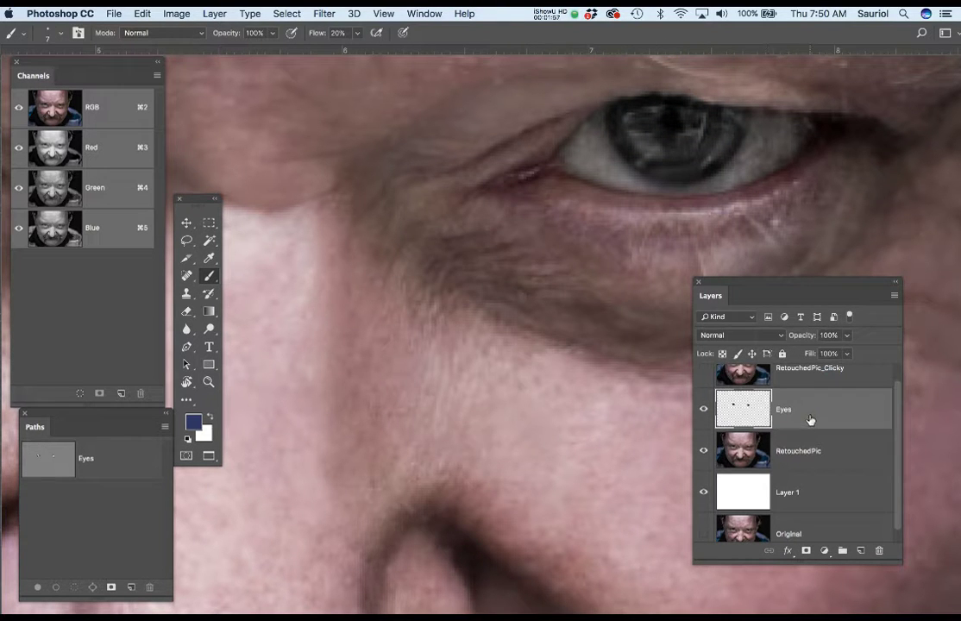
# Boost the Eyes layer's contrast with Levels, setting the black input to 5 and lowering the white input.
pyautogui.press('super+l')
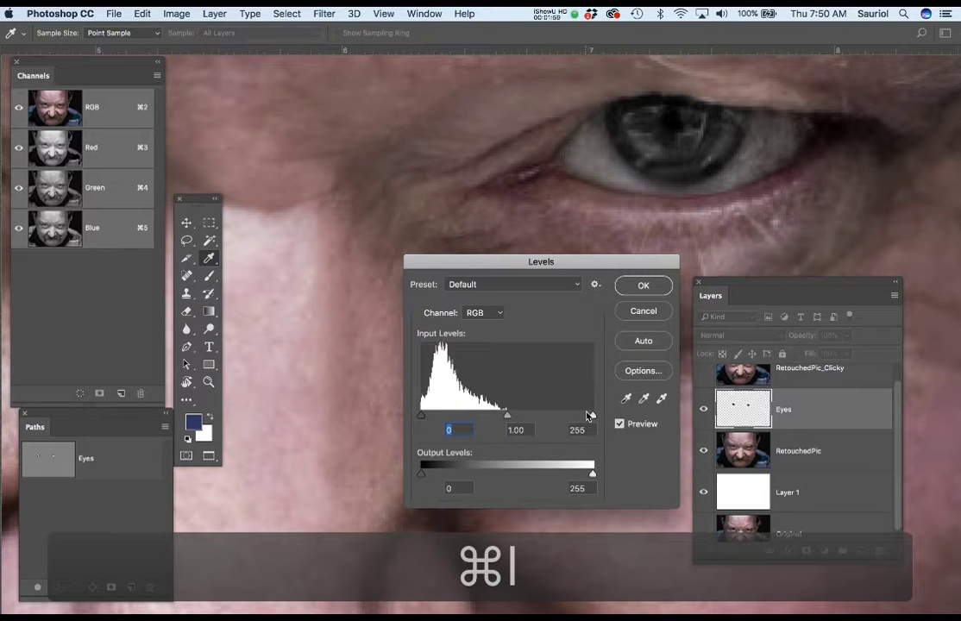
pyautogui.moveTo(591, 418); pyautogui.dragTo(570, 419)
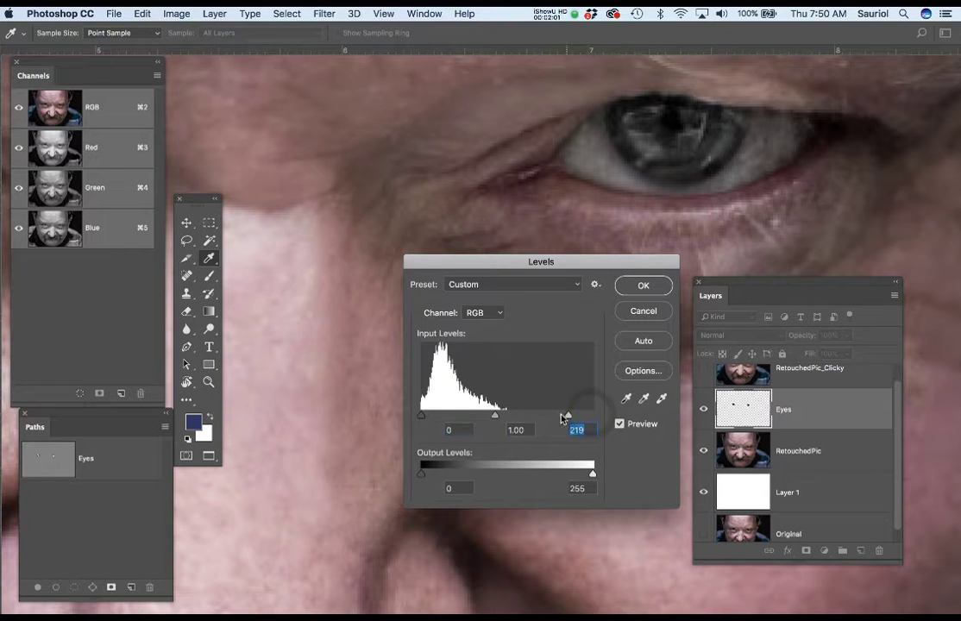
pyautogui.click(425, 418)
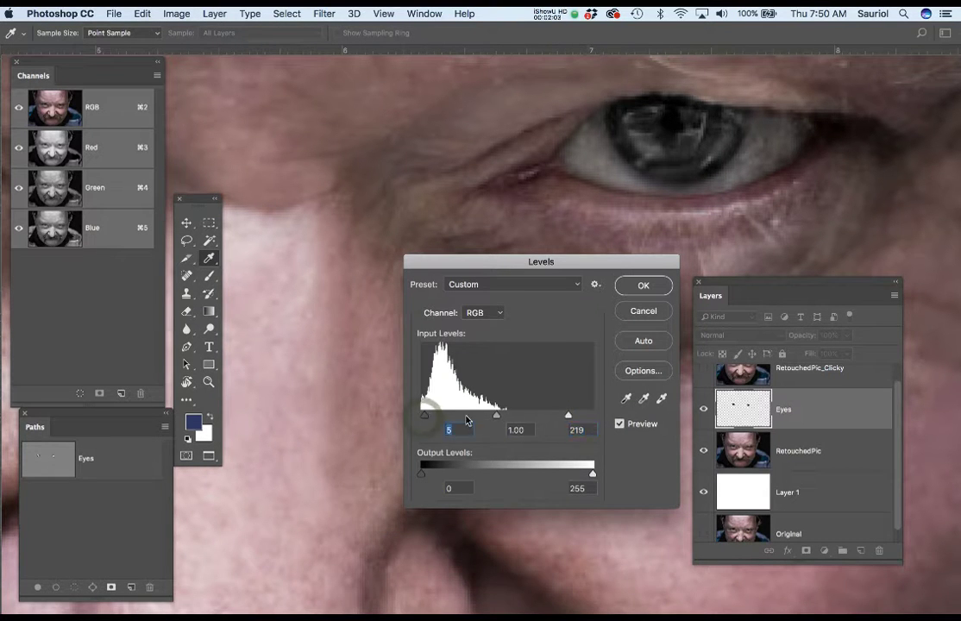
pyautogui.moveTo(570, 420); pyautogui.dragTo(555, 417)
pyautogui.click(633, 294)
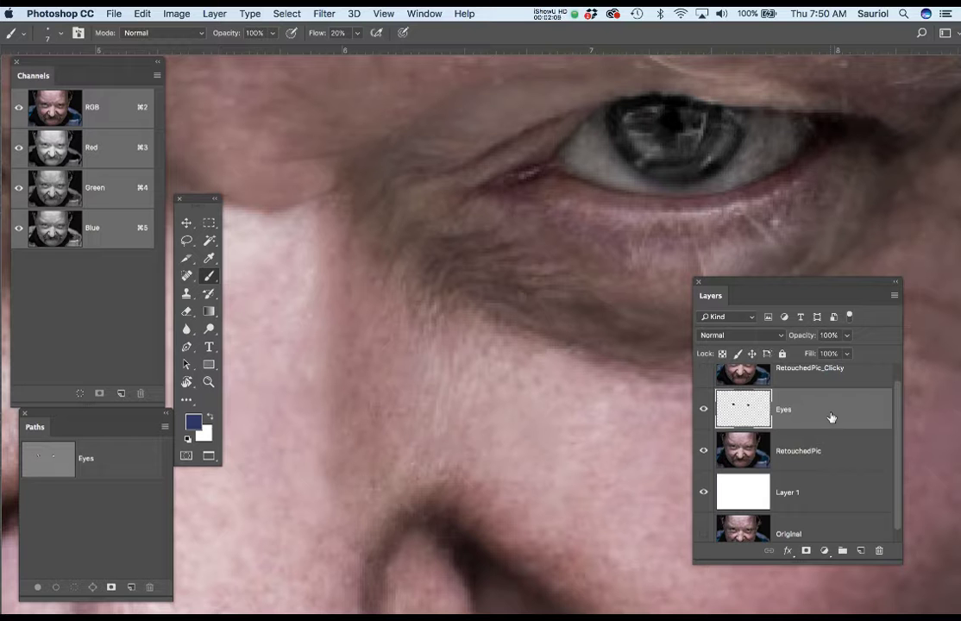
# Add a layer above the Eyes layer and name it EyeColor.
pyautogui.click(862, 552)
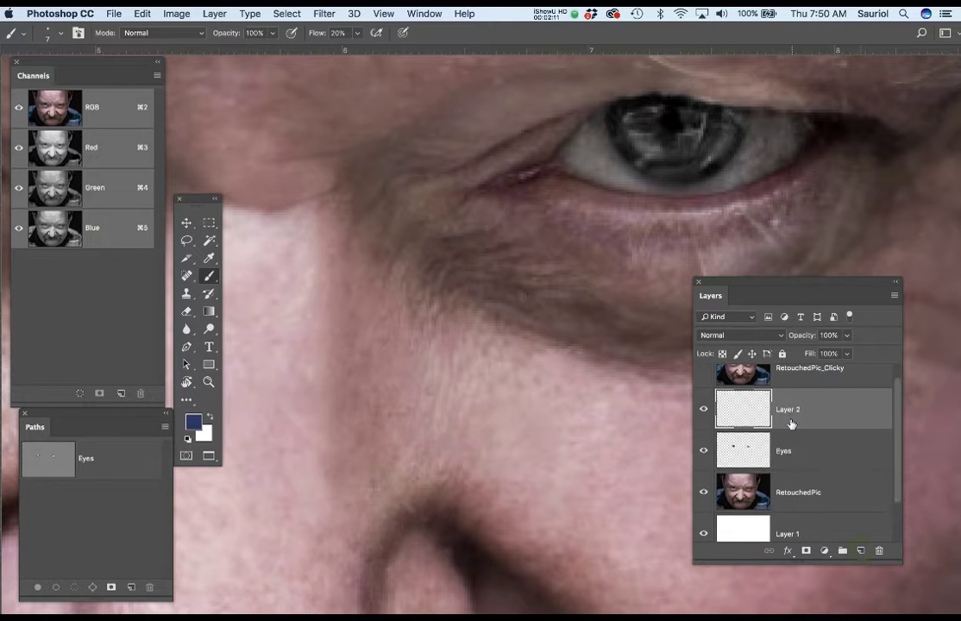
pyautogui.doubleClick(788, 410)
pyautogui.write('EyeCo')
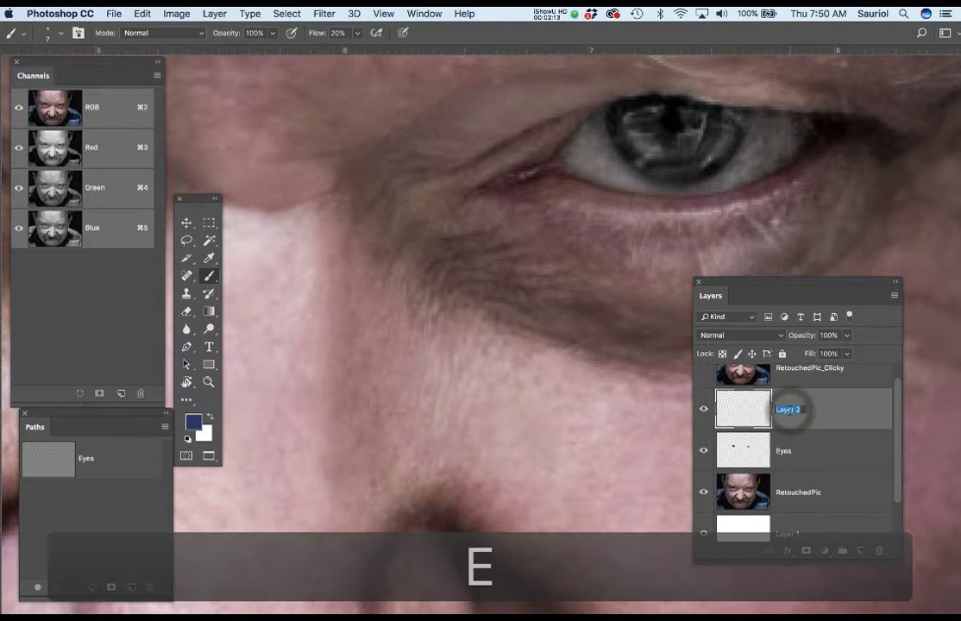
pyautogui.write('lor')
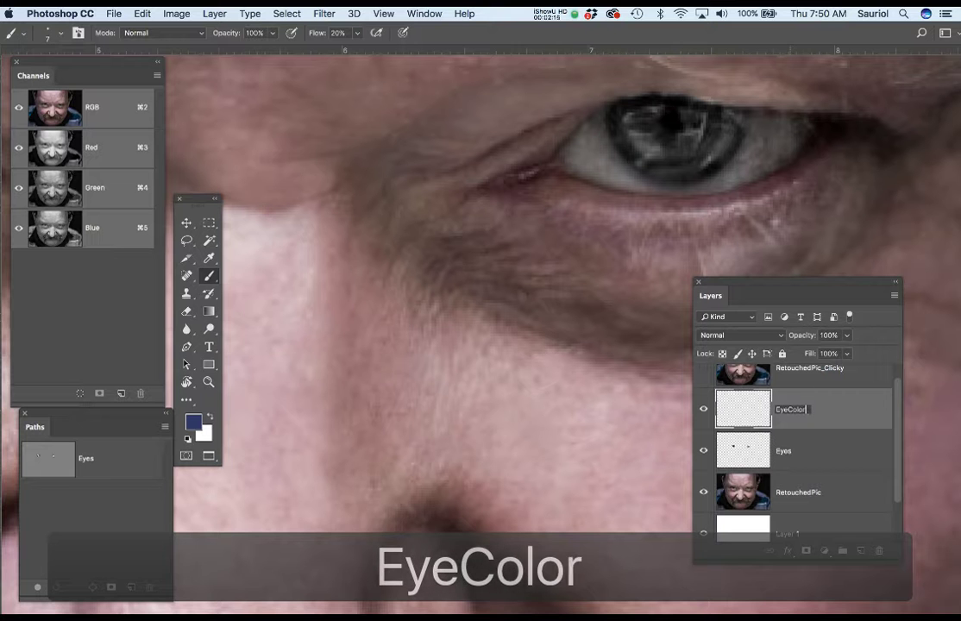
pyautogui.press('Return')
# Set the foreground color to blue #0b27a7 and fill the EyeColor layer with it.
pyautogui.click(195, 421)
pyautogui.click(447, 242)
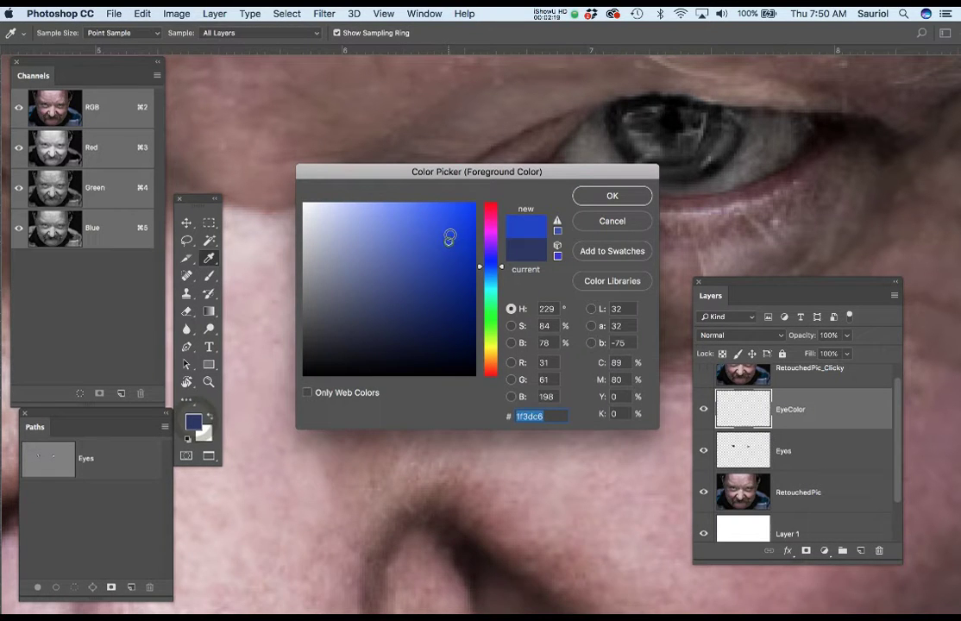
pyautogui.click(455, 239)
pyautogui.moveTo(455, 239)
pyautogui.mouseDown()
pyautogui.moveTo(470, 247)
pyautogui.moveTo(465, 255)
pyautogui.mouseUp()
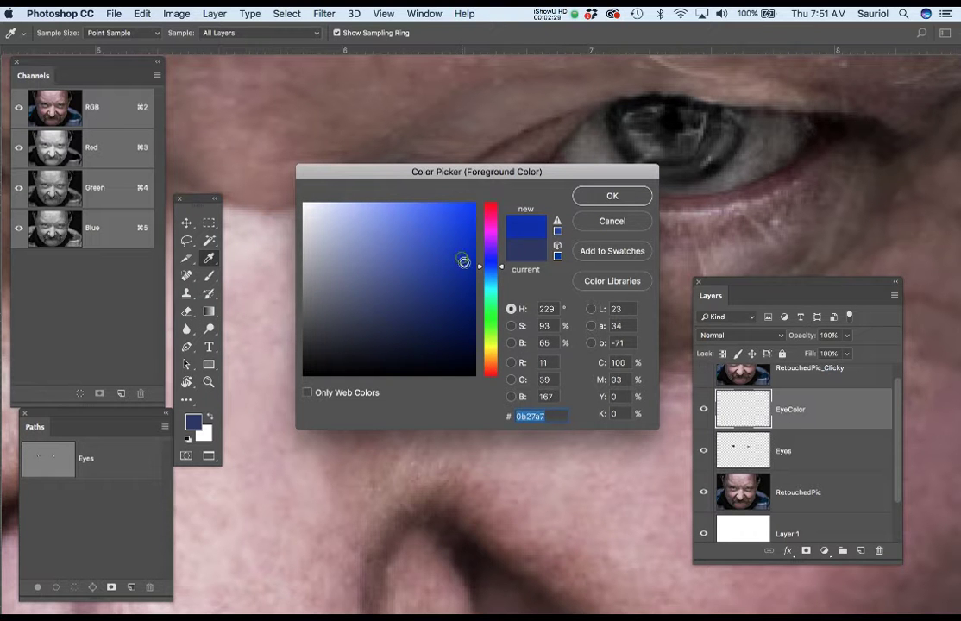
pyautogui.click(608, 194)
pyautogui.press('b')
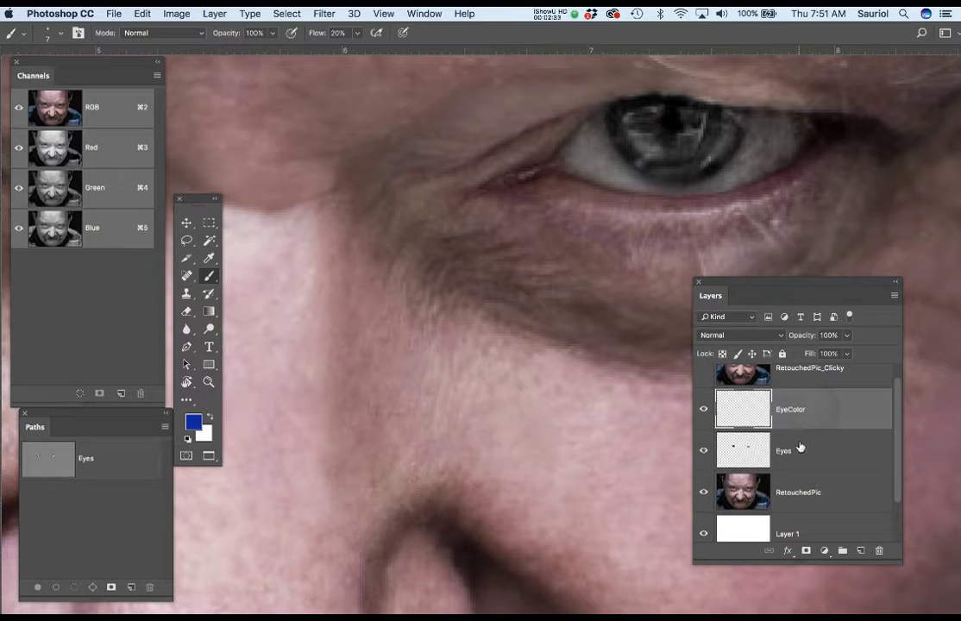
pyautogui.hotkey('alt', 'BackSpace')
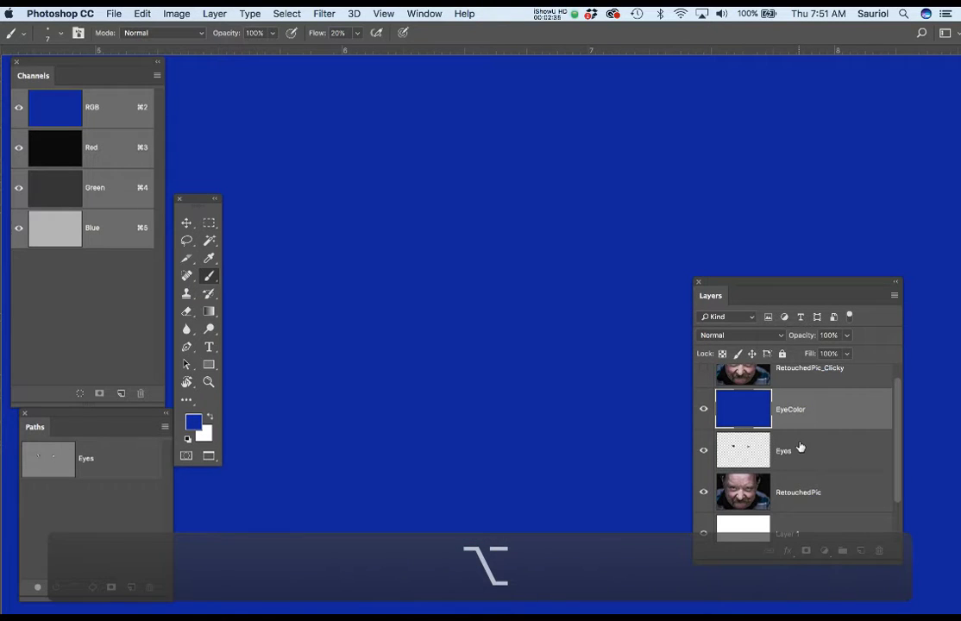
# Clip the EyeColor layer to the Eyes layer and set its blend mode to Overlay.
pyautogui.keyDown('alt'); pyautogui.click(845, 425); pyautogui.keyUp('alt')
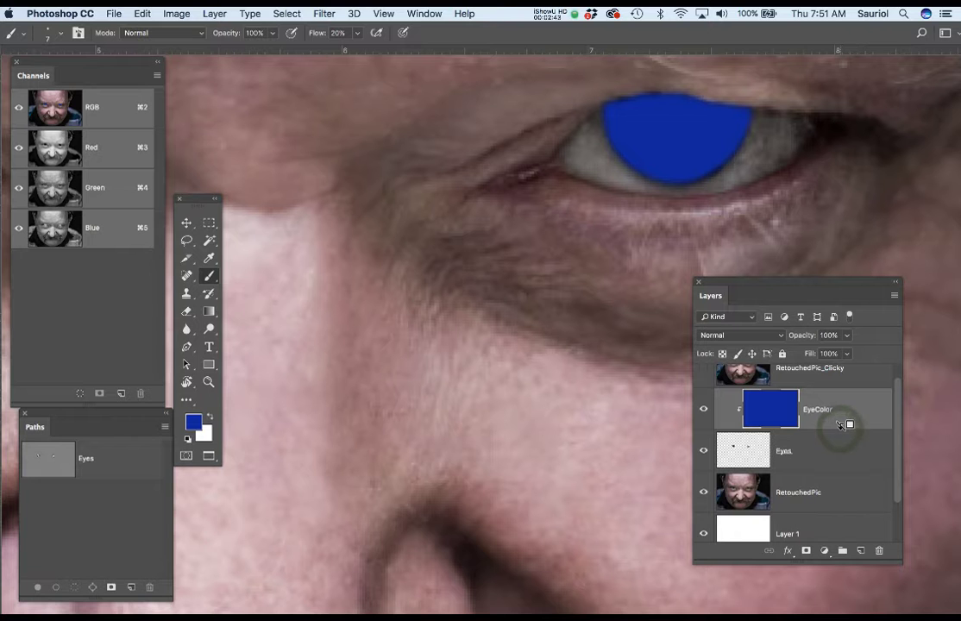
pyautogui.click(723, 338)
pyautogui.click(714, 479)
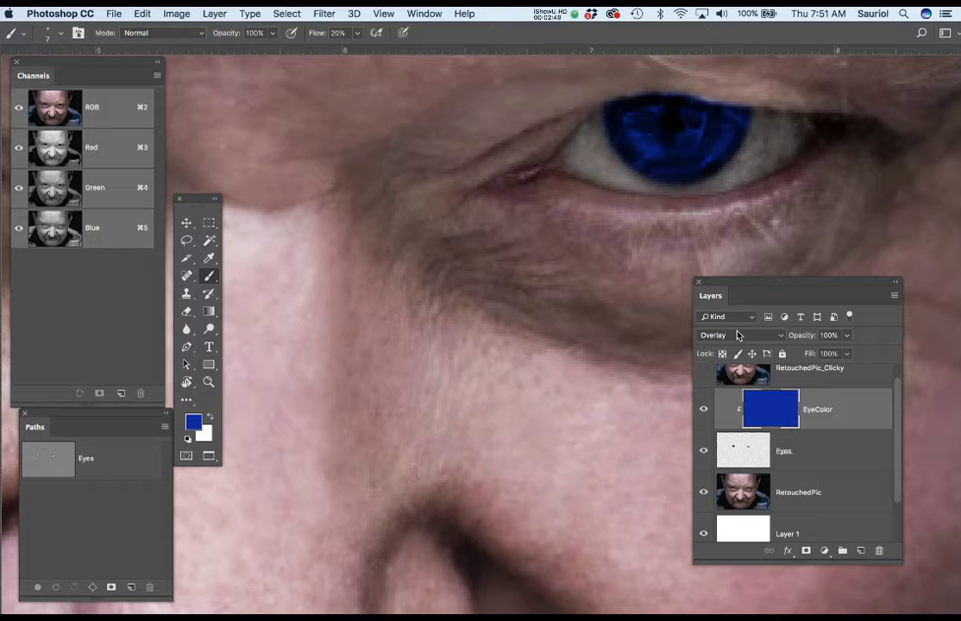
# Lower the EyeColor layer's opacity to 48%.
pyautogui.scroll(-2, 635, 222)
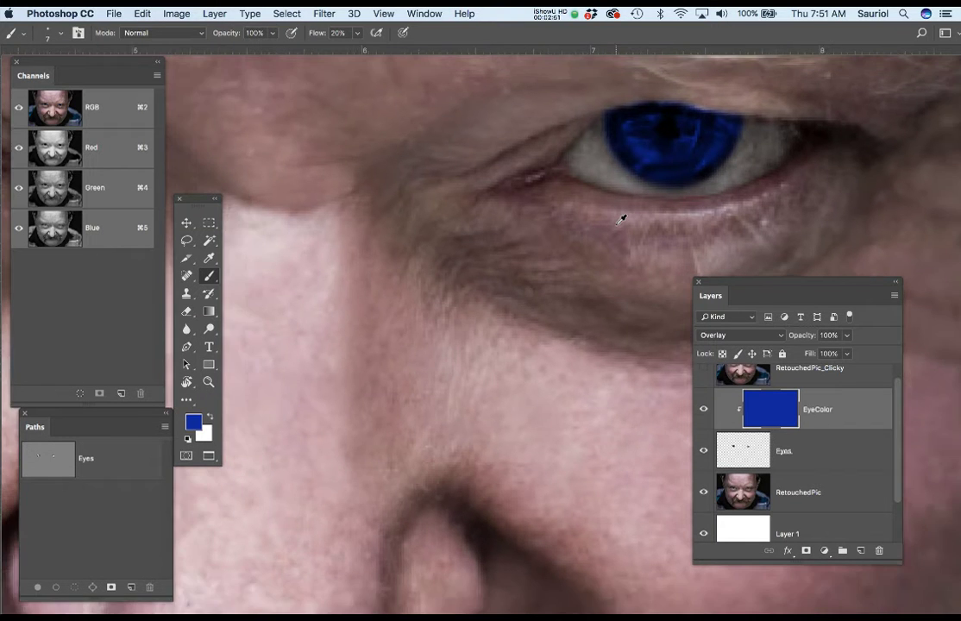
pyautogui.moveTo(544, 225); pyautogui.dragTo(633, 193)
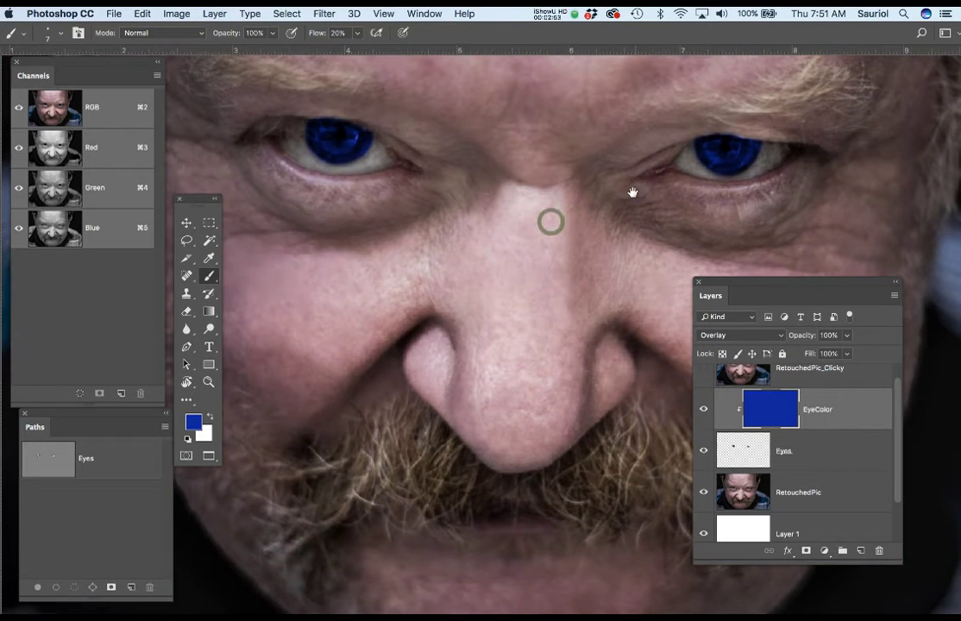
pyautogui.click(846, 334)
pyautogui.moveTo(848, 352); pyautogui.dragTo(815, 358)
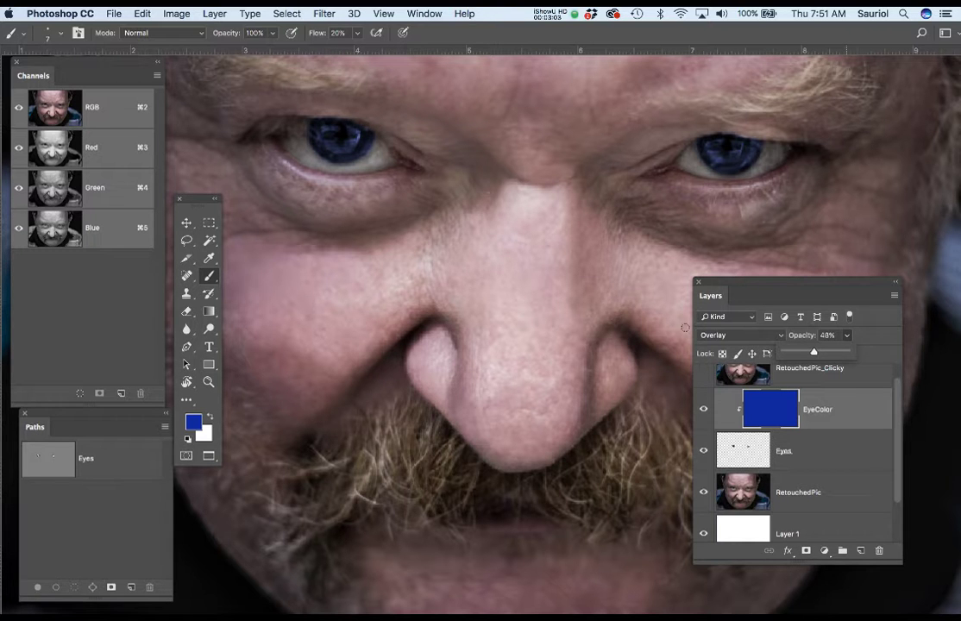
# Show and hide the RetouchedPic_Clicky layer to compare the original eye color with the blue one.
pyautogui.scroll(1, 896, 419)
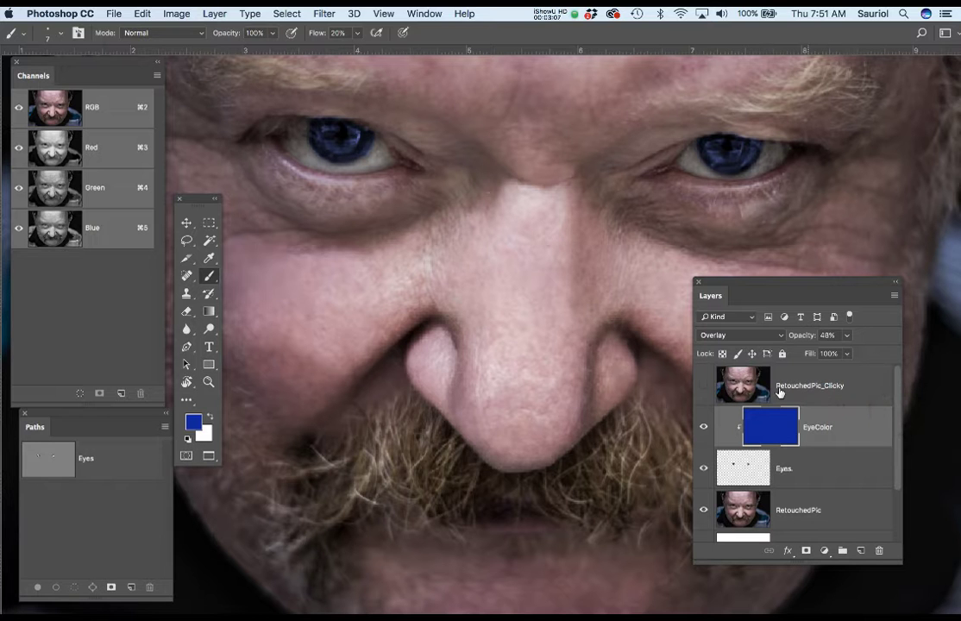
pyautogui.click(704, 386)
pyautogui.click(704, 386)
# Add a Hue/Saturation adjustment layer above EyeColor and clip it to the layers below.
pyautogui.click(824, 552)
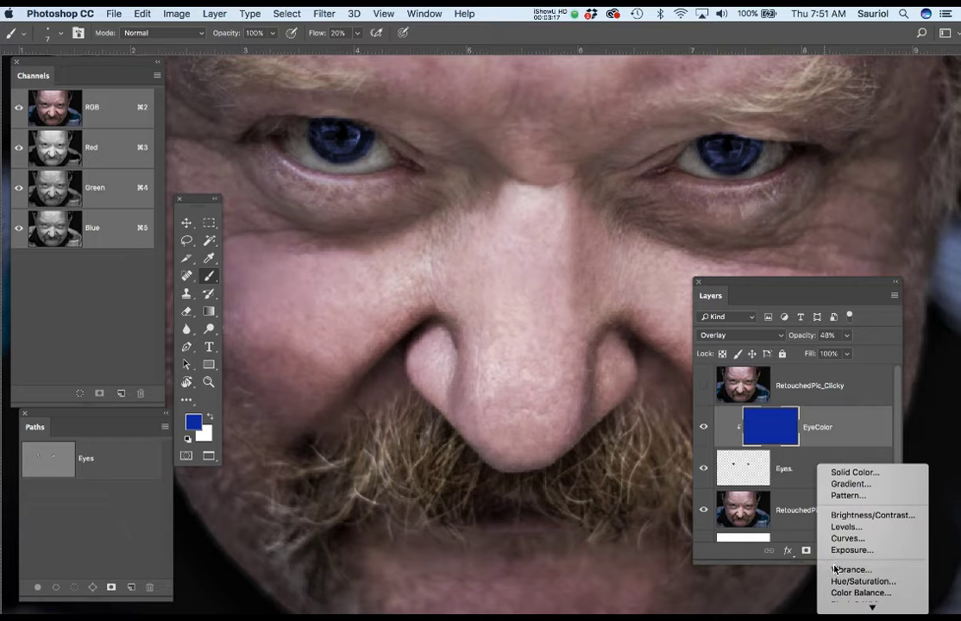
pyautogui.click(837, 583)
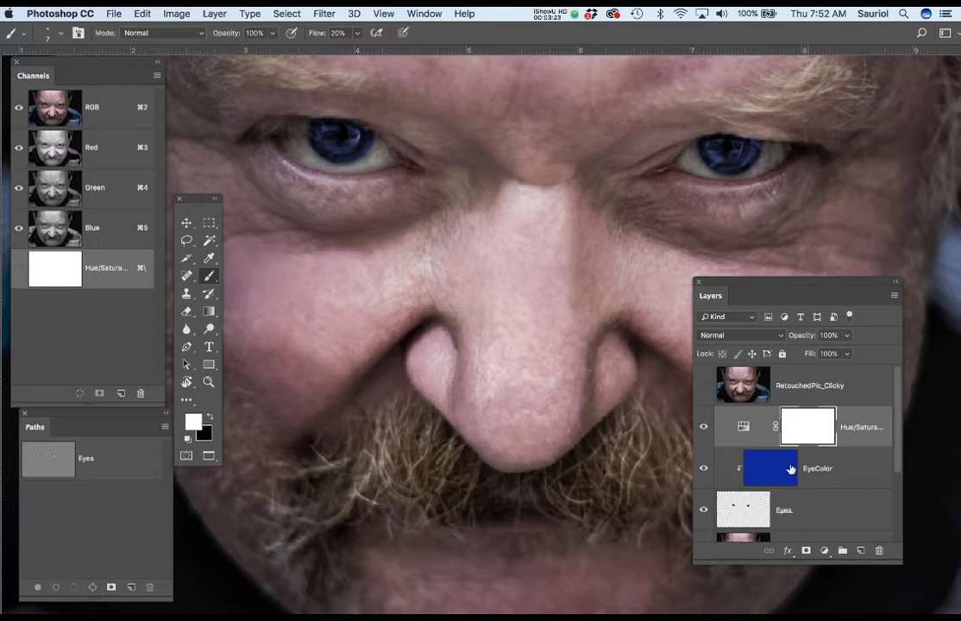
pyautogui.keyDown('alt'); pyautogui.click(870, 446); pyautogui.keyUp('alt')
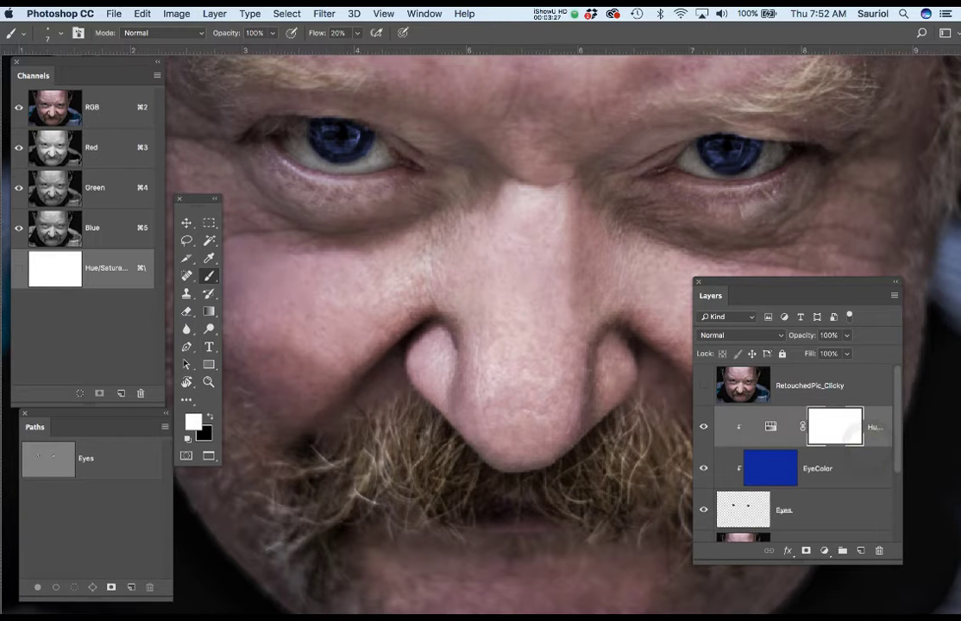
# Set the clipped Hue/Saturation adjustment's hue to -17 for a lighter, less violet blue in the irises.
pyautogui.moveTo(536, 612); pyautogui.dragTo(441, 327)
pyautogui.moveTo(487, 433)
pyautogui.mouseDown()
pyautogui.moveTo(418, 434)
pyautogui.moveTo(541, 448)
pyautogui.moveTo(486, 446)
pyautogui.mouseUp()
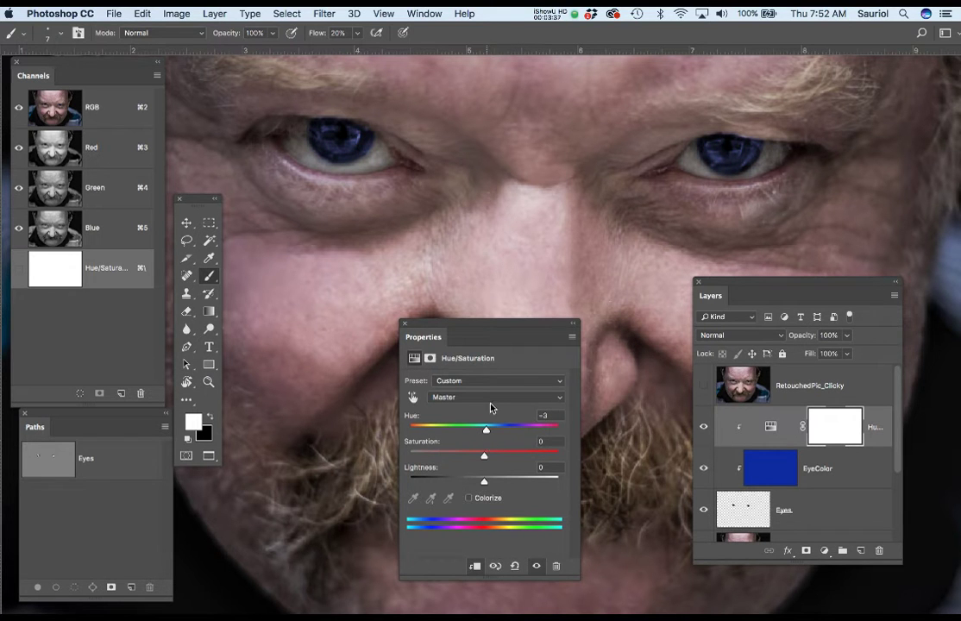
pyautogui.scroll(-5, 514, 238)
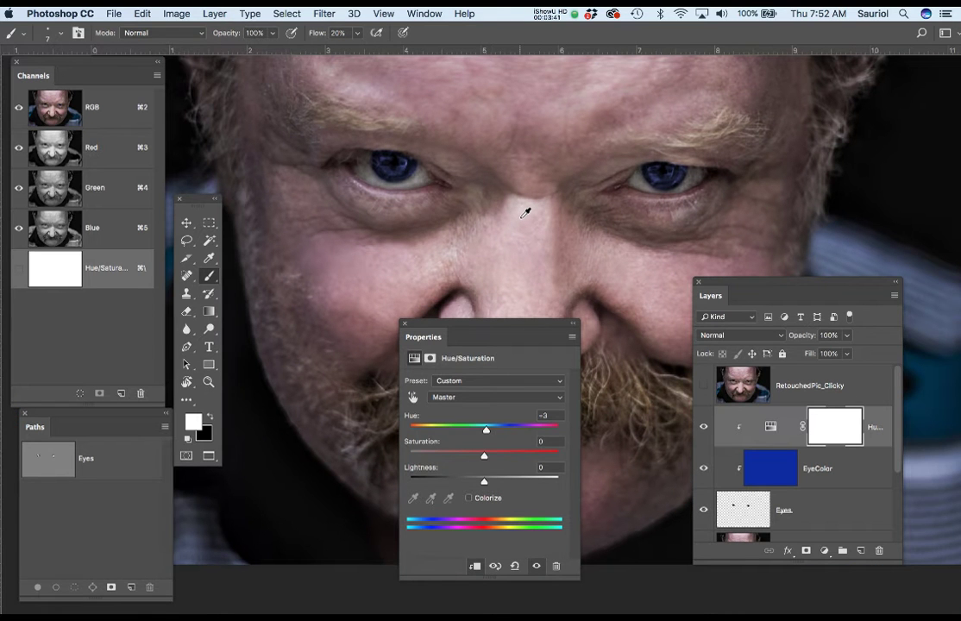
pyautogui.scroll(-1, 525, 212)
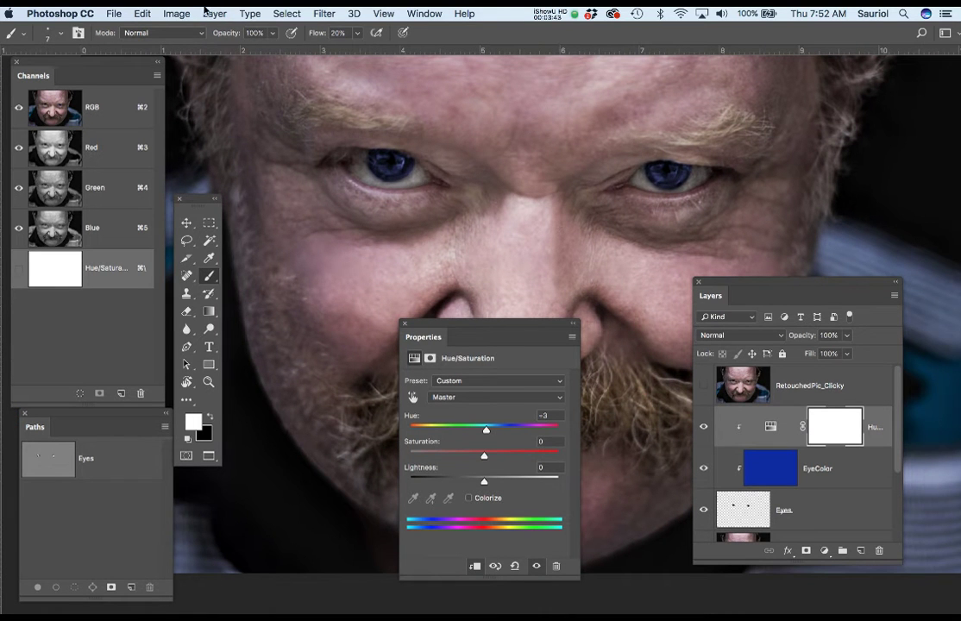
pyautogui.click(176, 13)
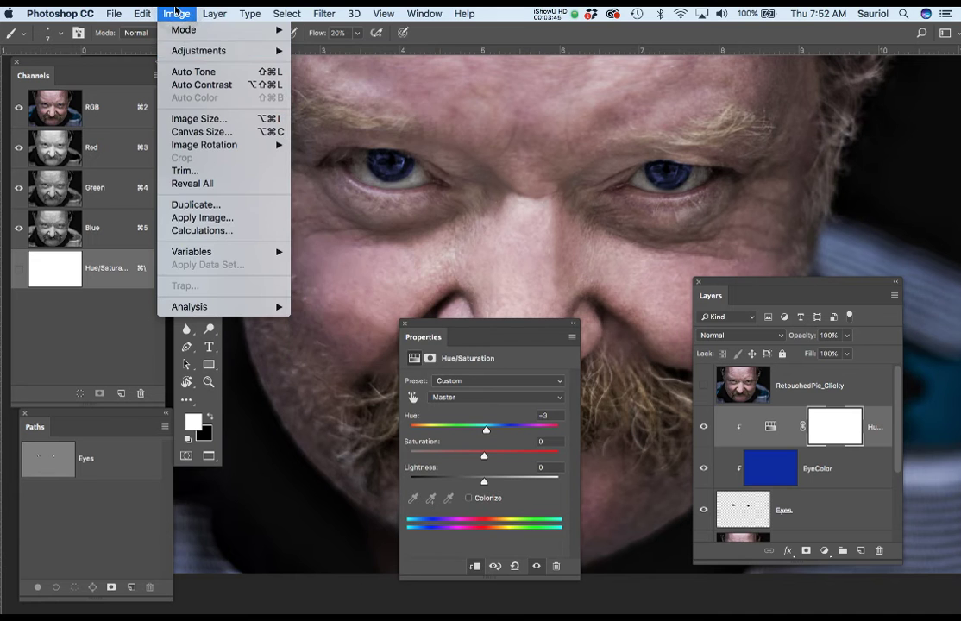
pyautogui.click(176, 11)
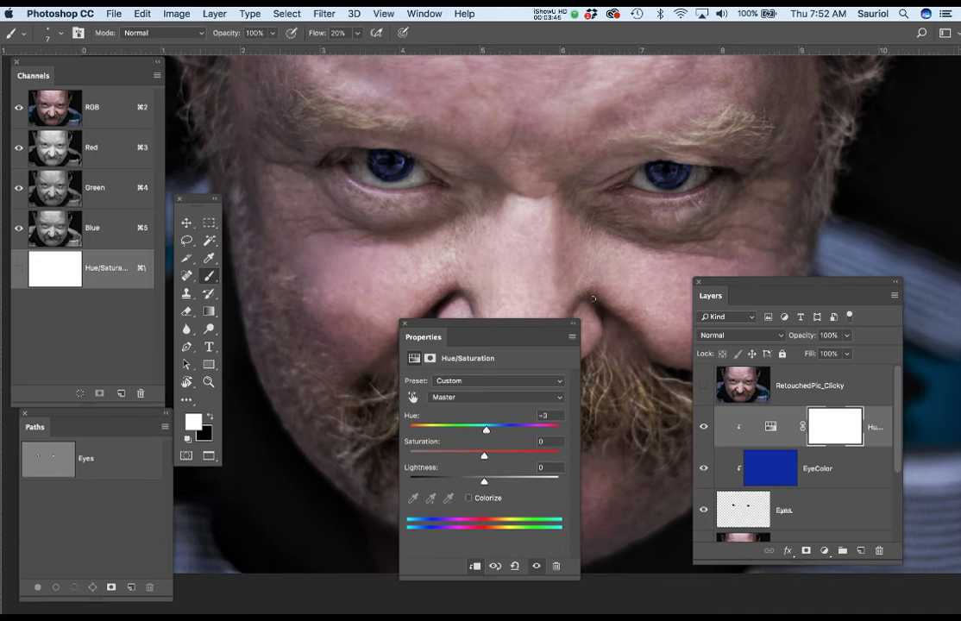
pyautogui.click(775, 468)
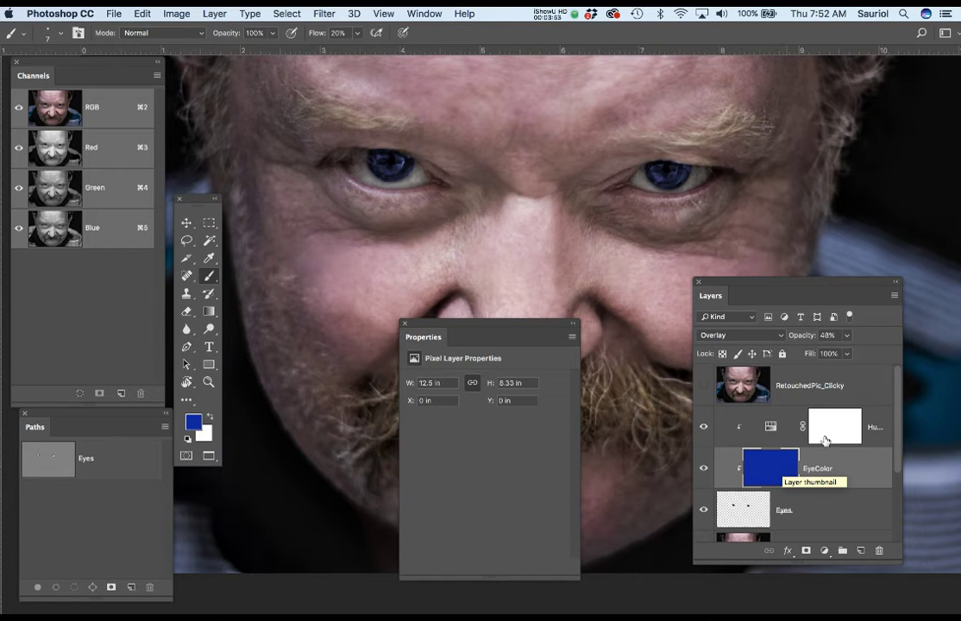
pyautogui.click(747, 417)
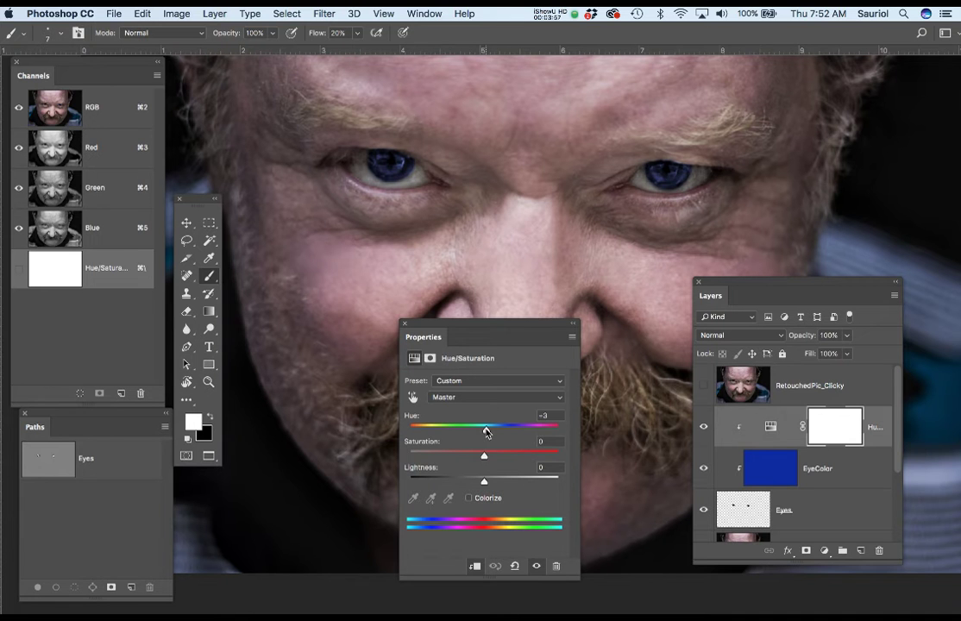
pyautogui.moveTo(477, 434)
pyautogui.mouseDown()
pyautogui.moveTo(442, 431)
pyautogui.moveTo(471, 436)
pyautogui.mouseUp()
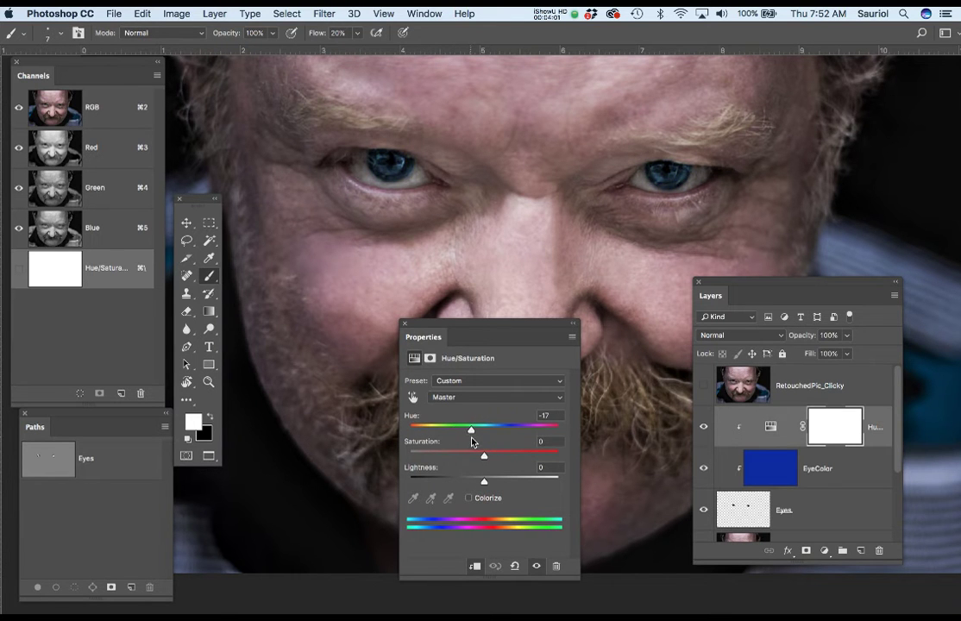
# Uncover the face by moving the adjustment's properties aside and examine the recolored eyes in the whole portrait.
pyautogui.scroll(-4, 536, 220)
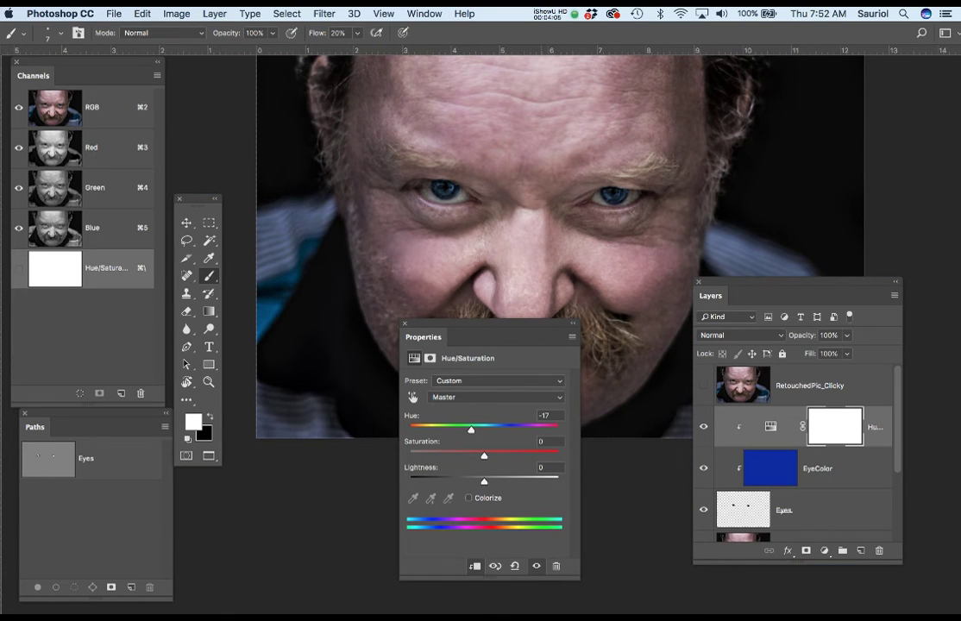
pyautogui.moveTo(521, 326); pyautogui.dragTo(369, 344)
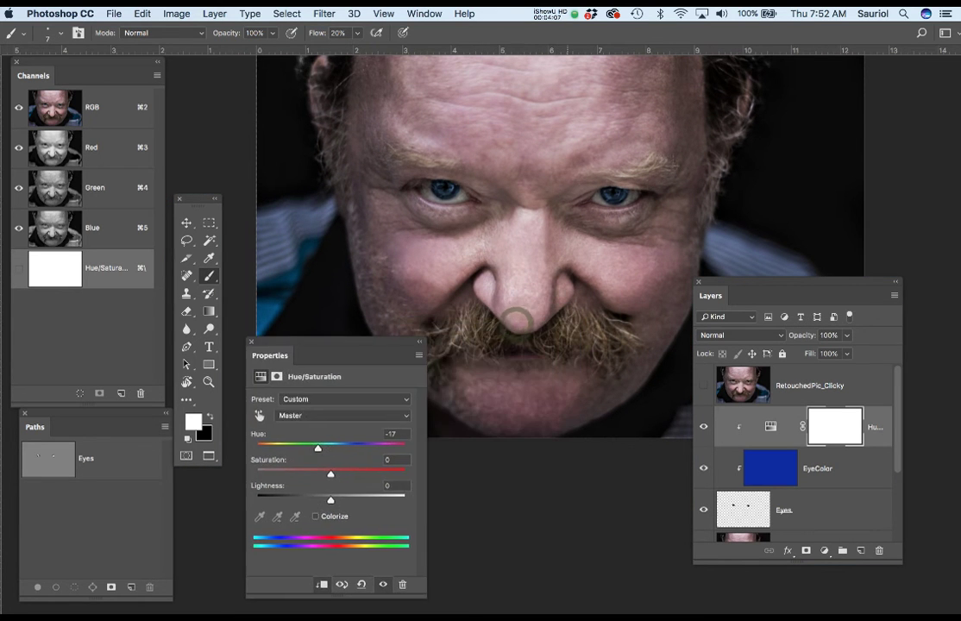
pyautogui.moveTo(529, 269); pyautogui.dragTo(512, 274)
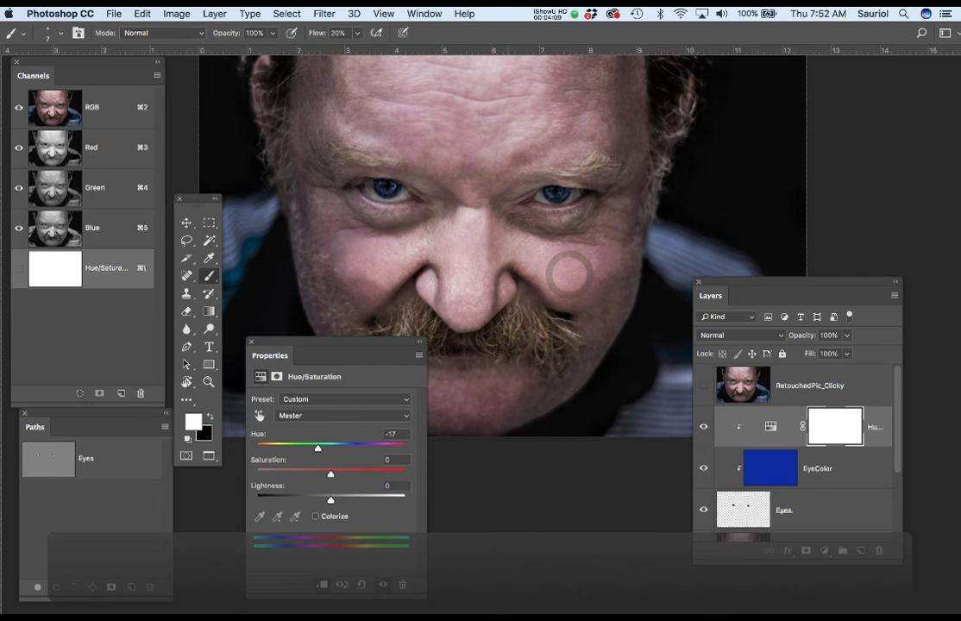
pyautogui.scroll(2, 483, 217)
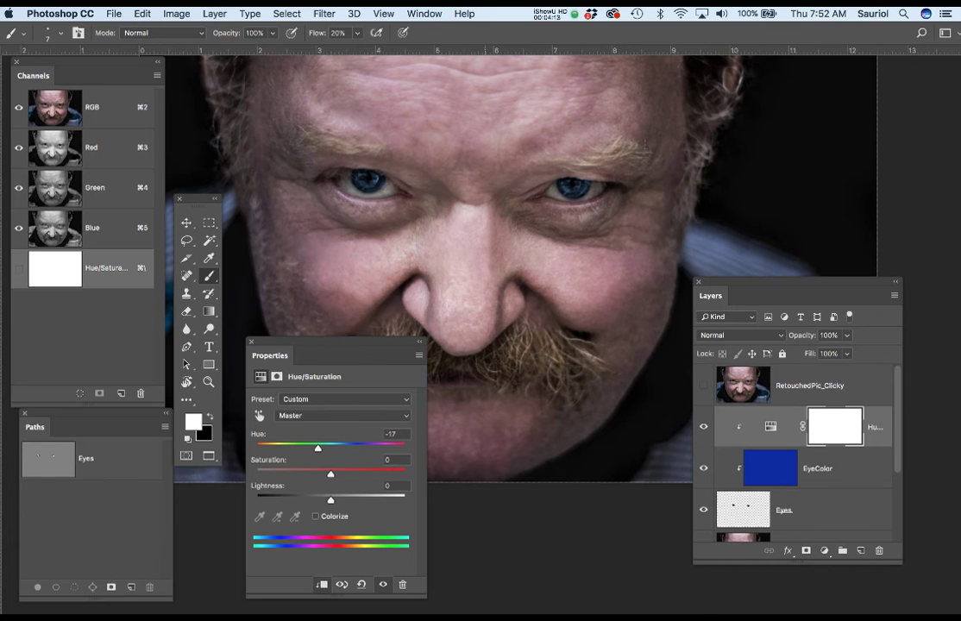
# Select the Eyes layer and toggle the RetouchedPic layer's visibility off and on to inspect the isolated irises.
pyautogui.scroll(-3, 755, 425)
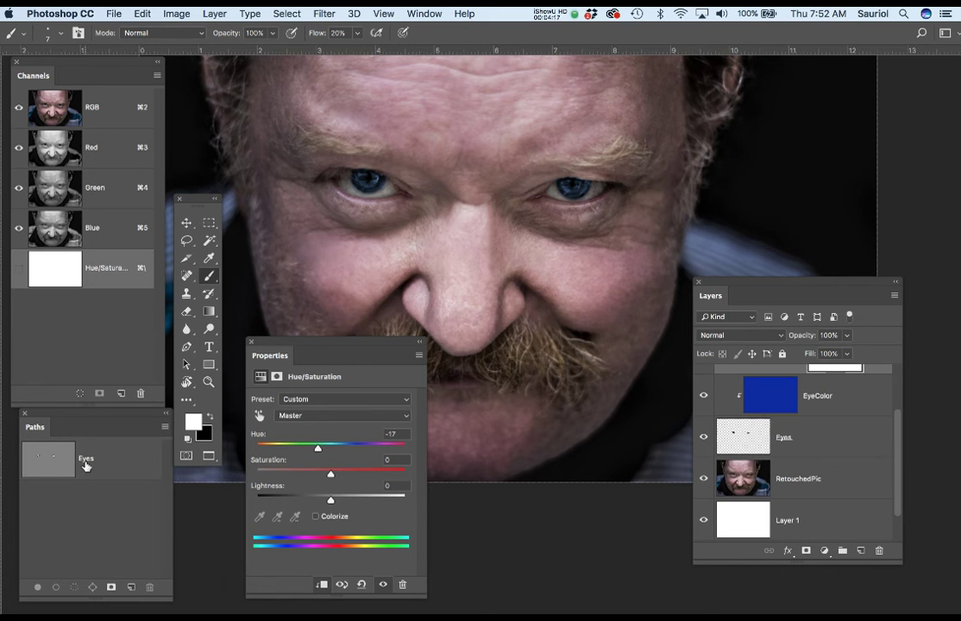
pyautogui.click(807, 438)
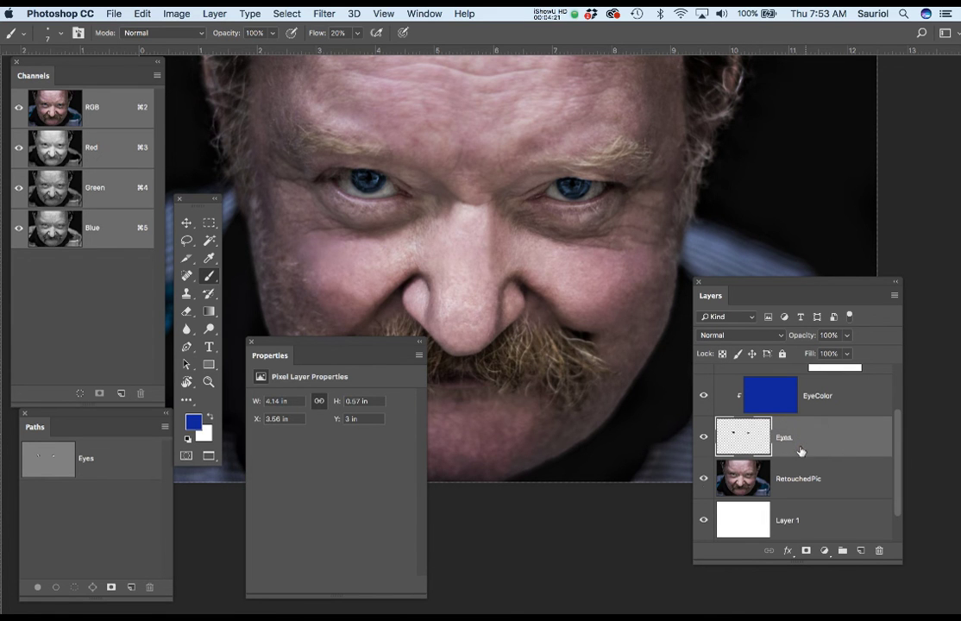
pyautogui.click(703, 478)
pyautogui.click(703, 482)
pyautogui.scroll(2, 776, 441)
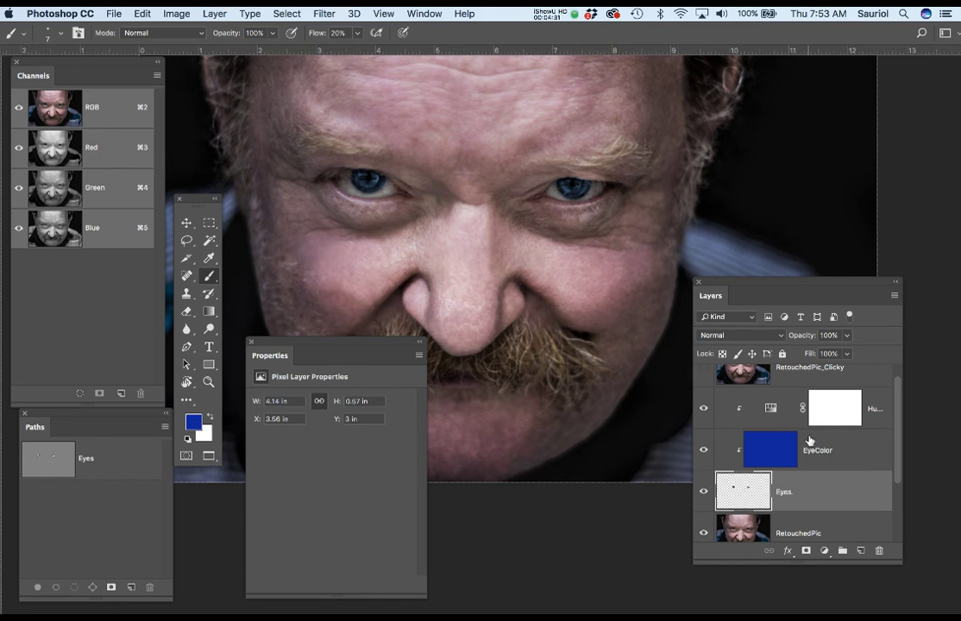